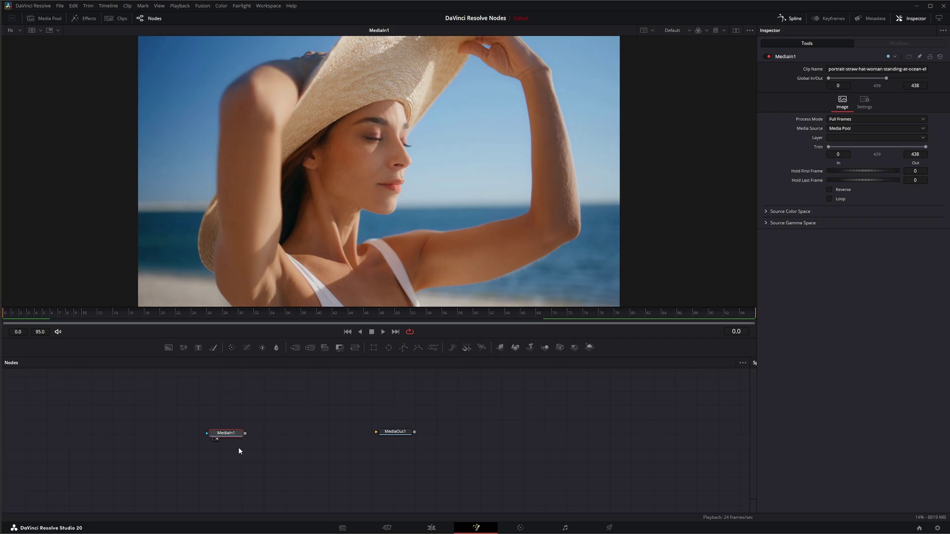
Insert a FalseColor1 node after MediaIn1 via tool search and show it in viewer 1.
left_click_drag(231, 434, 222, 435)
key("shift+space")
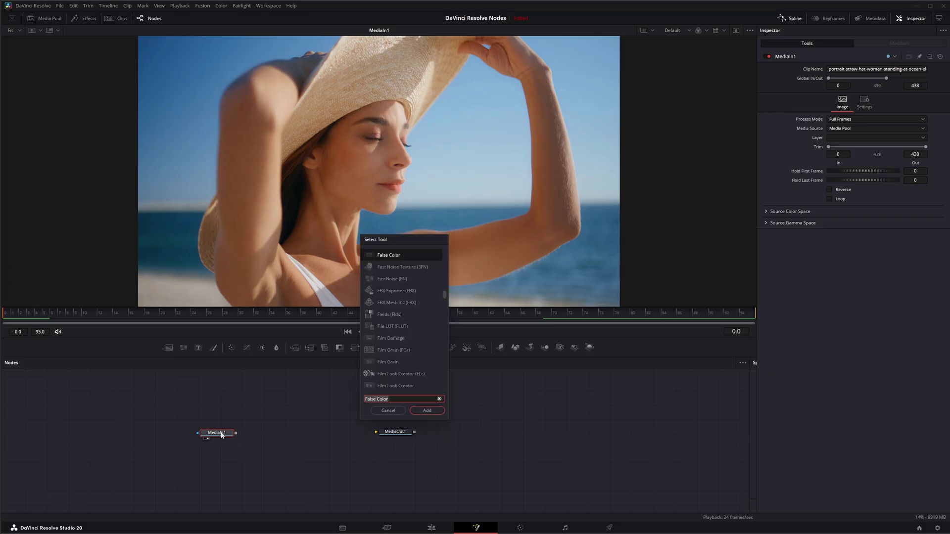
type("false")
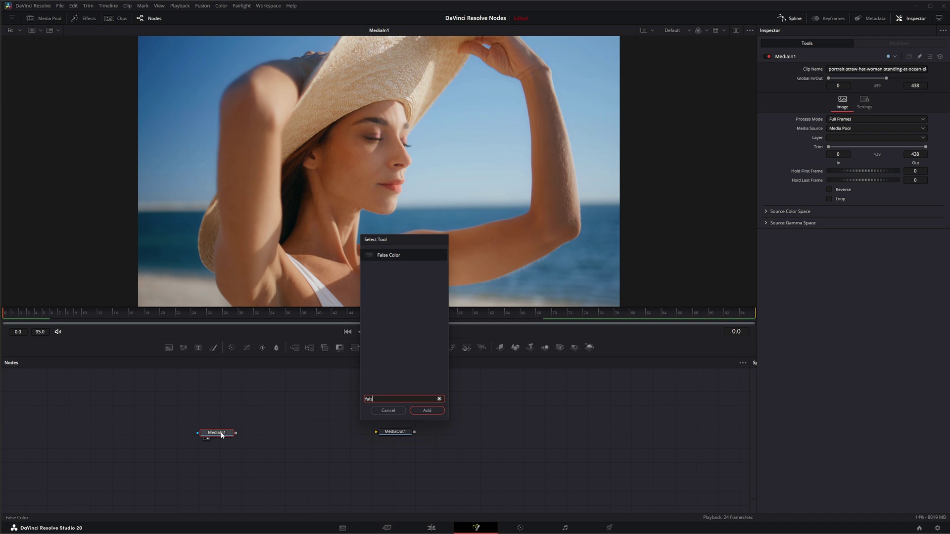
key("Return")
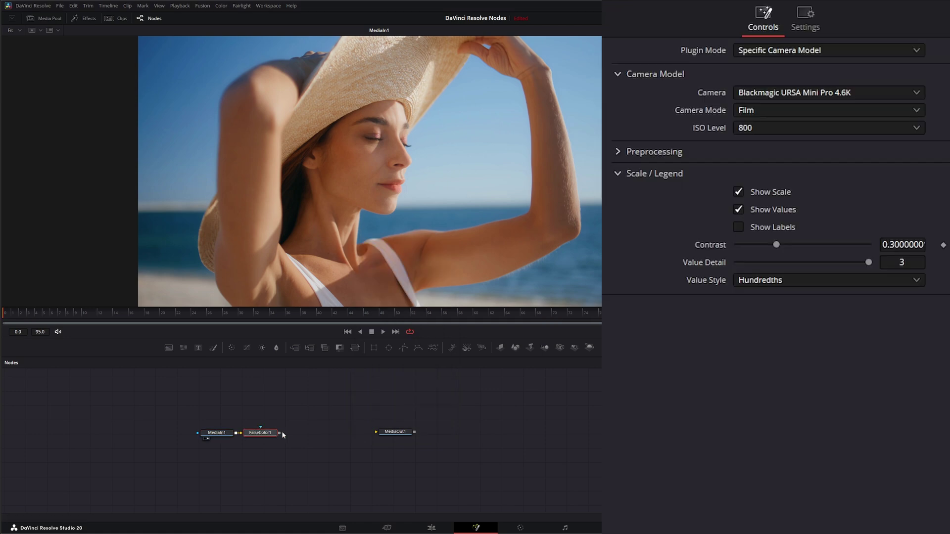
key("1")
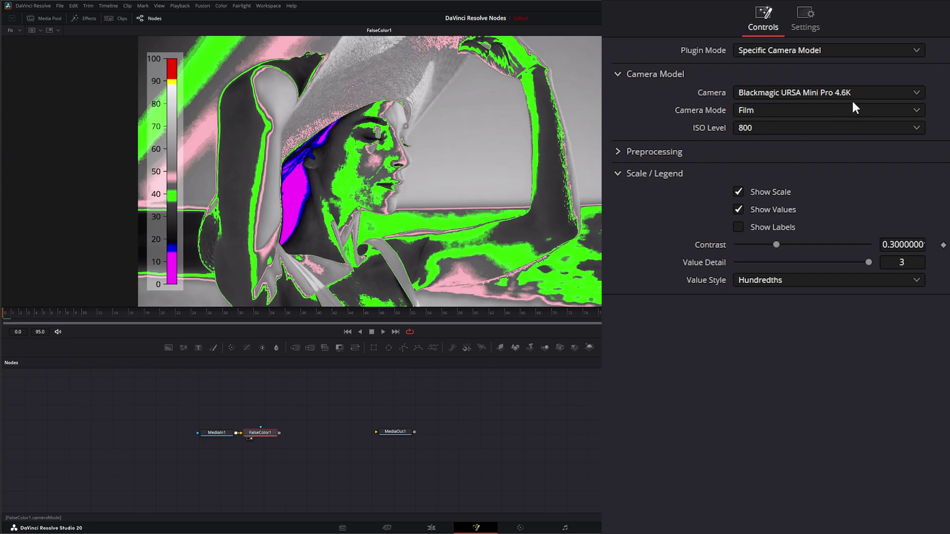
Keep Specific Camera Model and URSA Mini Pro 4.6K, then set Extended Video mode and ISO 400.
left_click(767, 50)
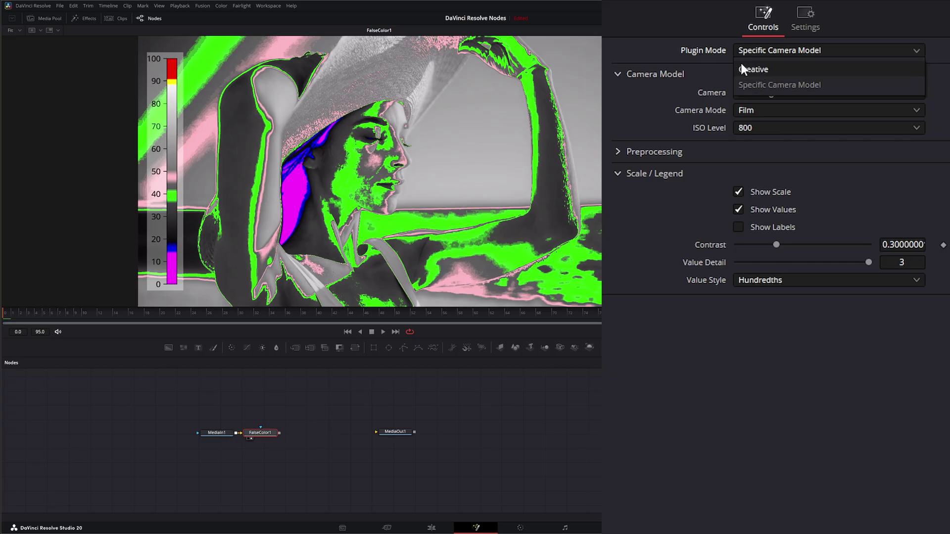
left_click(672, 45)
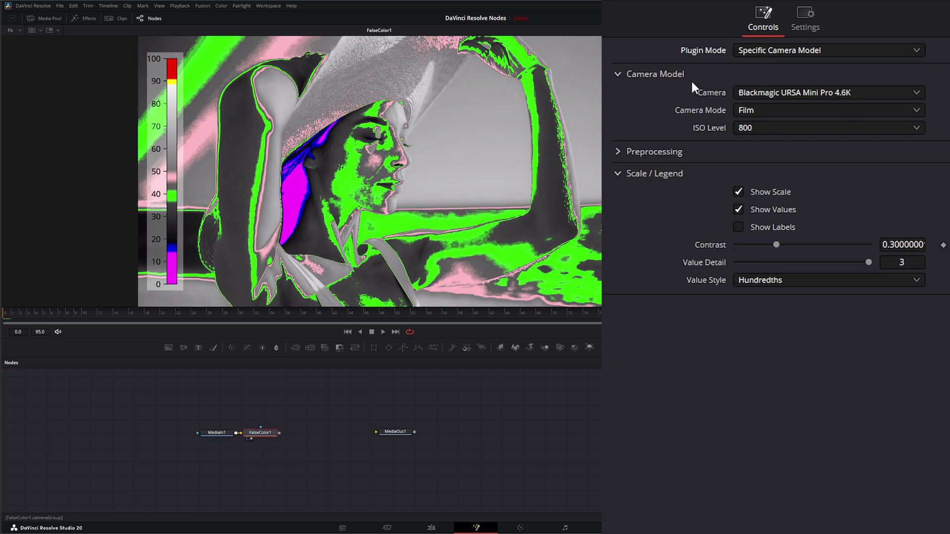
left_click(776, 94)
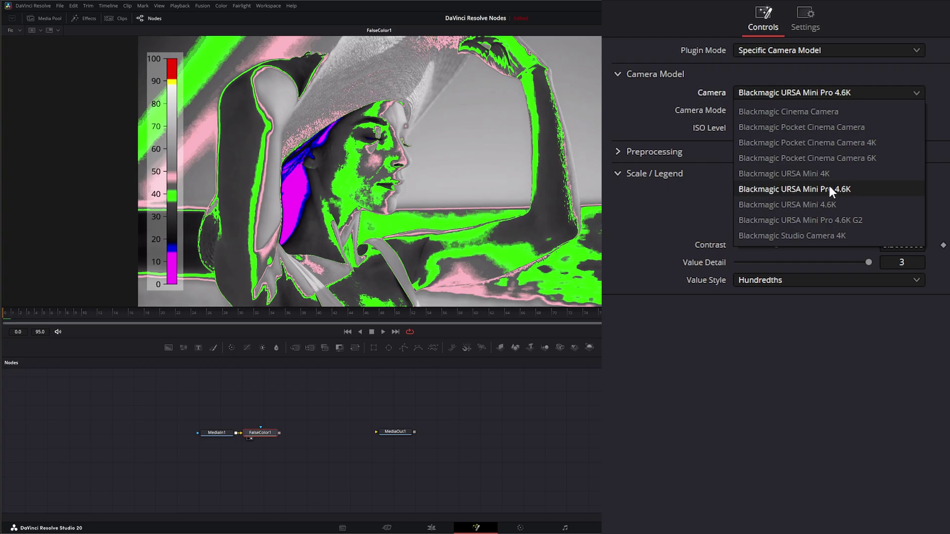
left_click(650, 87)
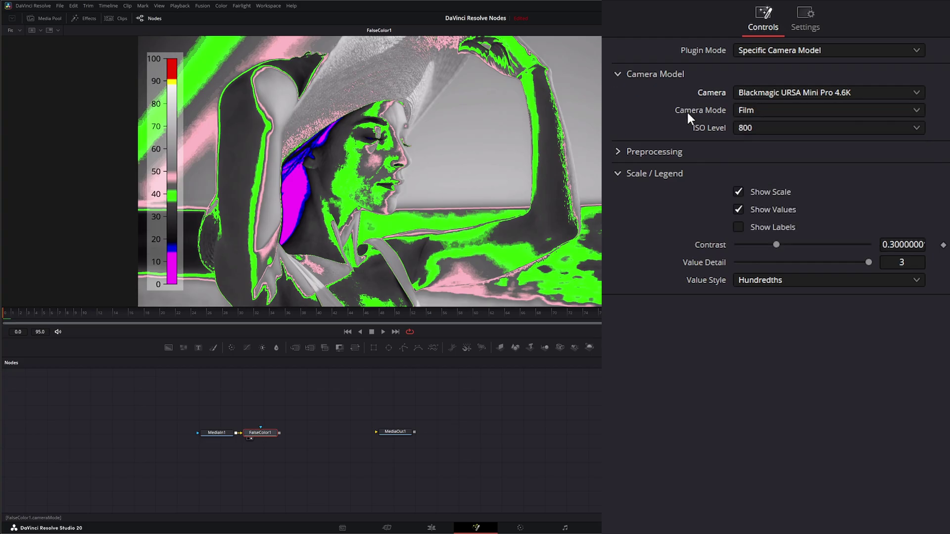
left_click(760, 111)
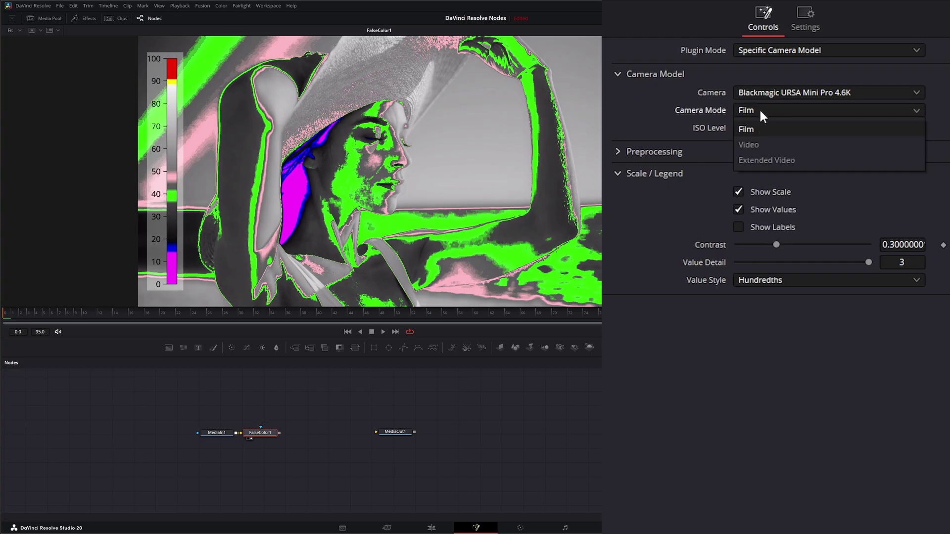
left_click(778, 156)
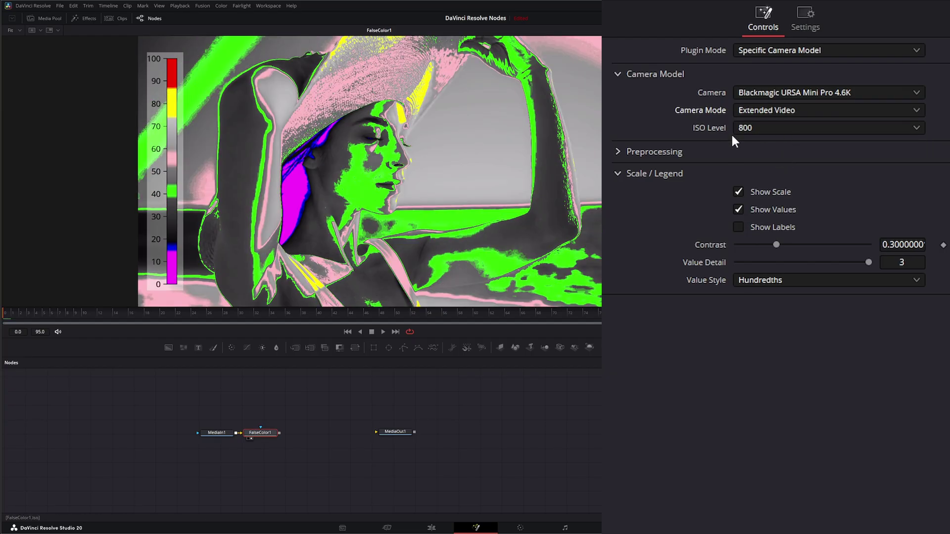
left_click(760, 134)
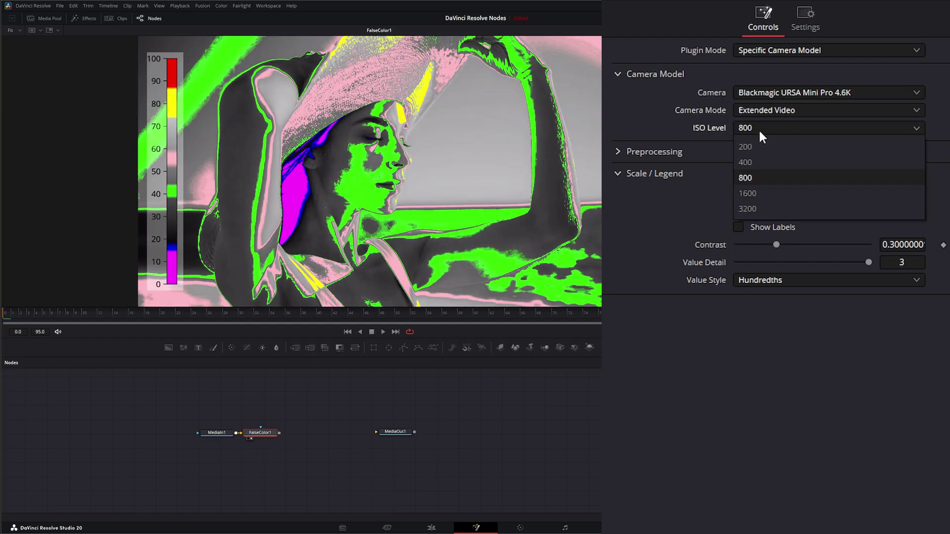
left_click(768, 163)
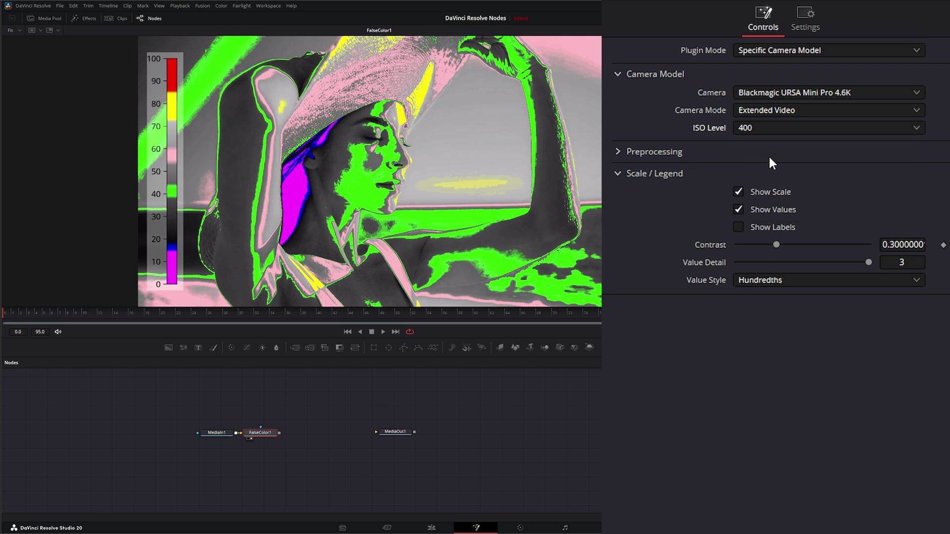
left_click(616, 75)
left_click(617, 96)
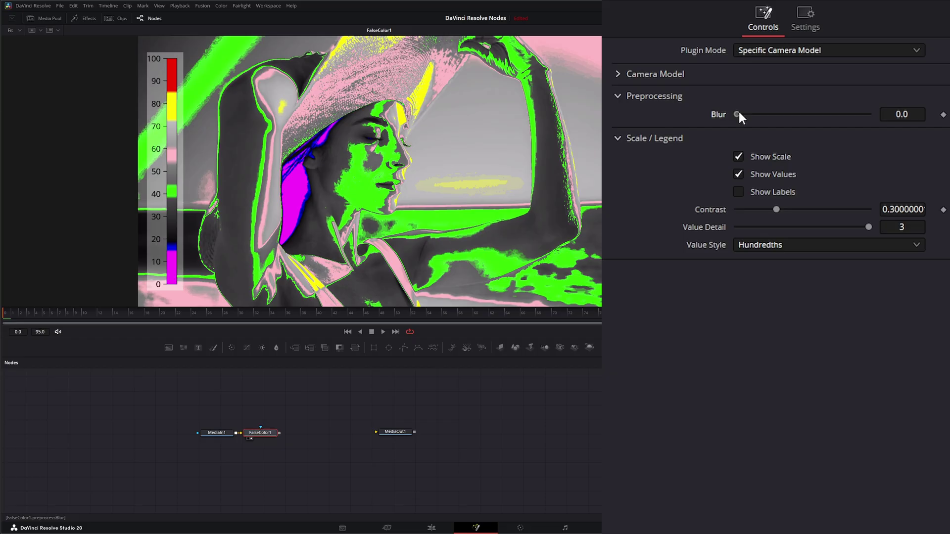
Blur the image slightly before false colouring and toggle the legend scale off and on.
left_click_drag(738, 113, 709, 119)
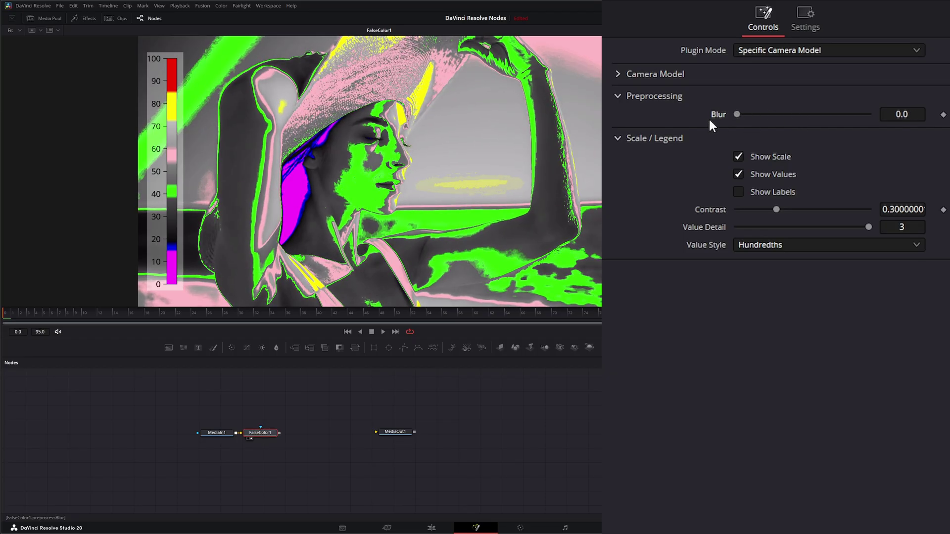
left_click(619, 94)
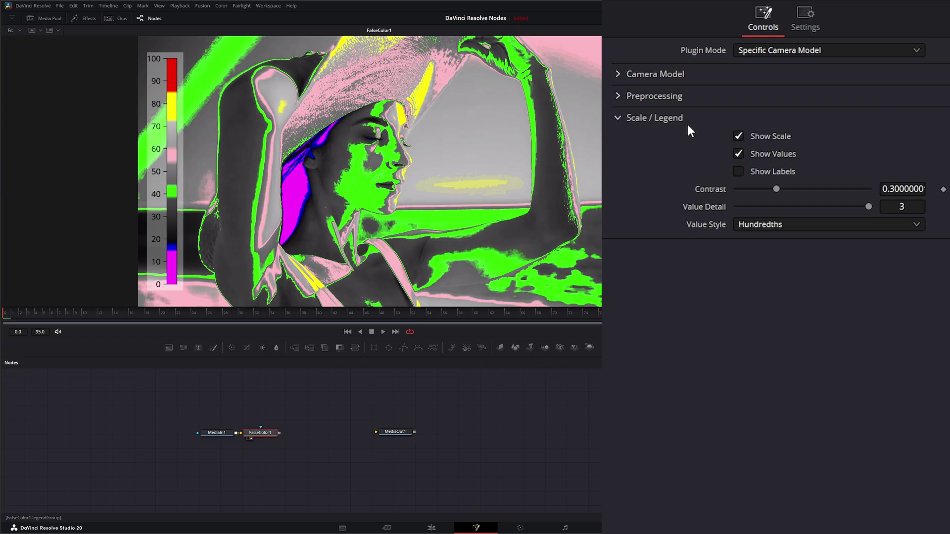
left_click(738, 135)
left_click(739, 135)
left_click(738, 135)
left_click(738, 135)
Toggle legend numbers, turn on descriptive labels, raise legend contrast to 0.455, and try value detail levels.
left_click(740, 153)
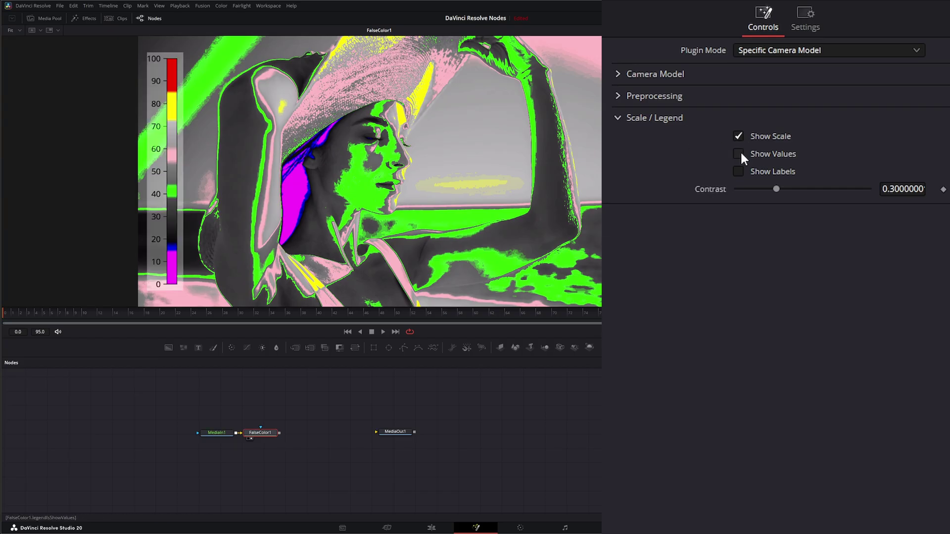
left_click(740, 153)
left_click(739, 153)
left_click(739, 153)
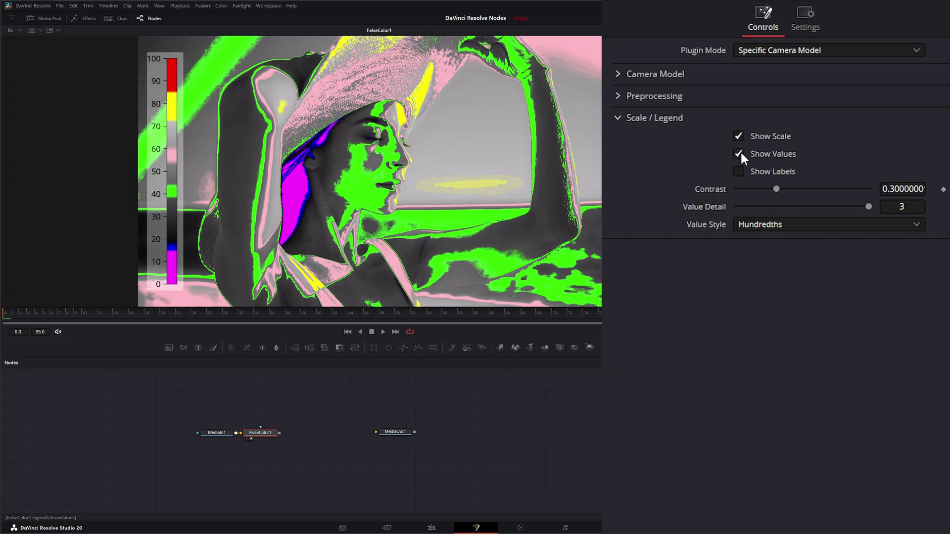
left_click(739, 171)
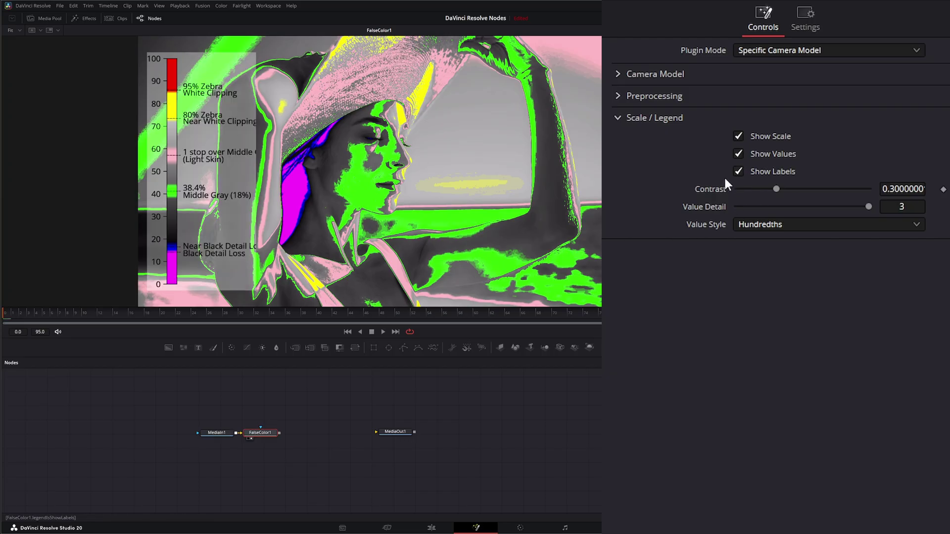
left_click_drag(776, 188, 796, 190)
mouse_move(869, 204)
left_mouse_down()
mouse_move(773, 206)
mouse_move(853, 212)
left_mouse_up()
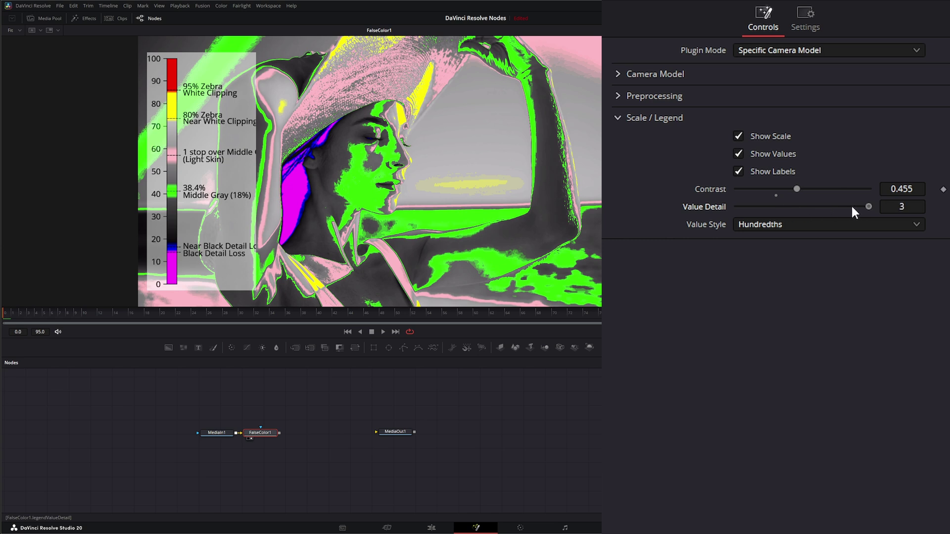
Try Percentage and Normalized legend value styles, then return to Hundredths.
left_click(764, 225)
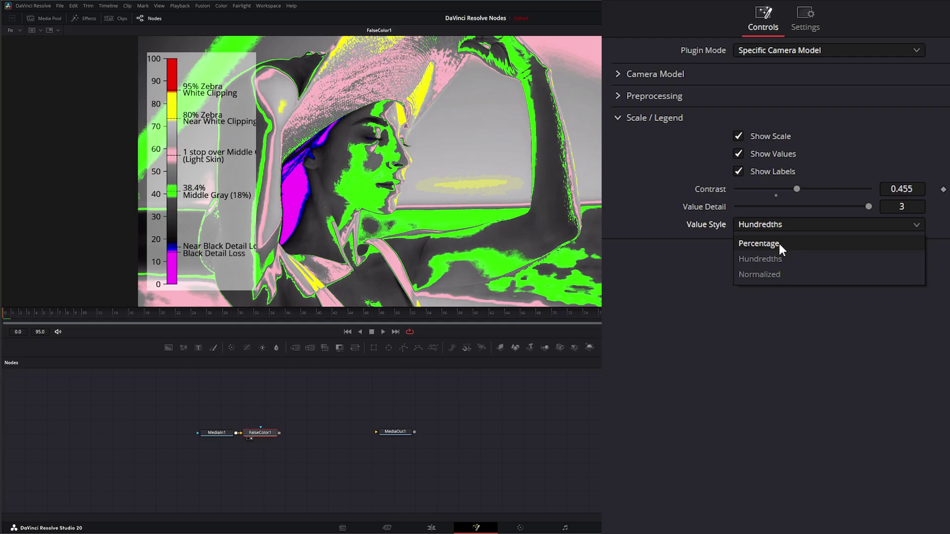
left_click(779, 242)
left_click(770, 223)
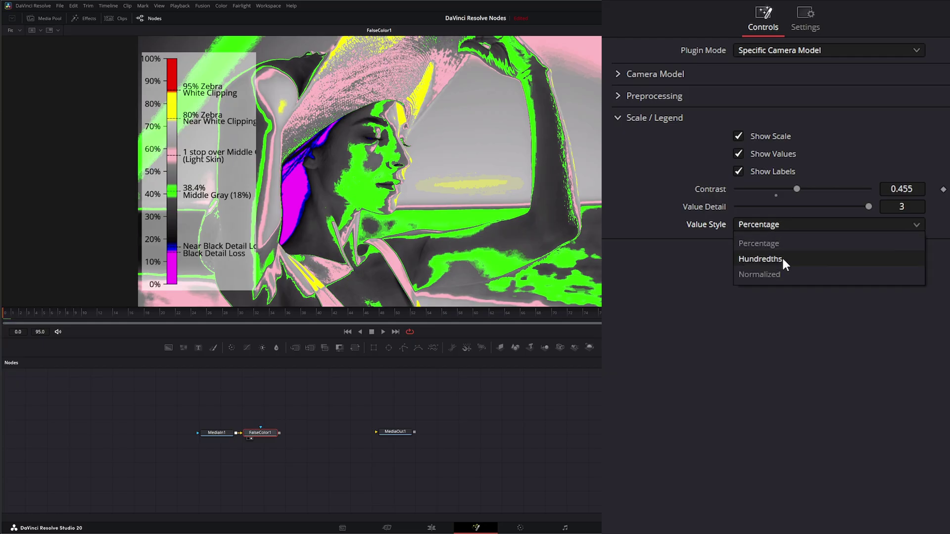
left_click(779, 274)
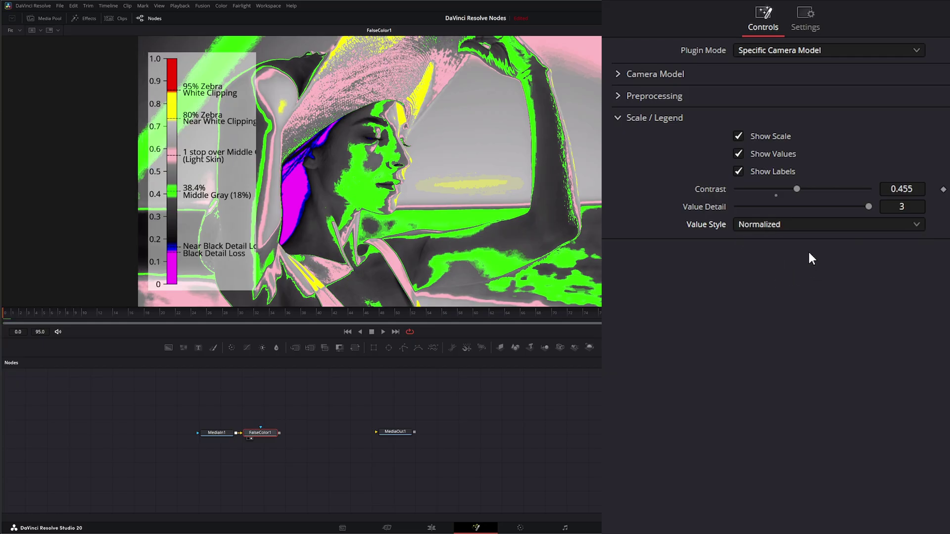
left_click(764, 222)
left_click(780, 258)
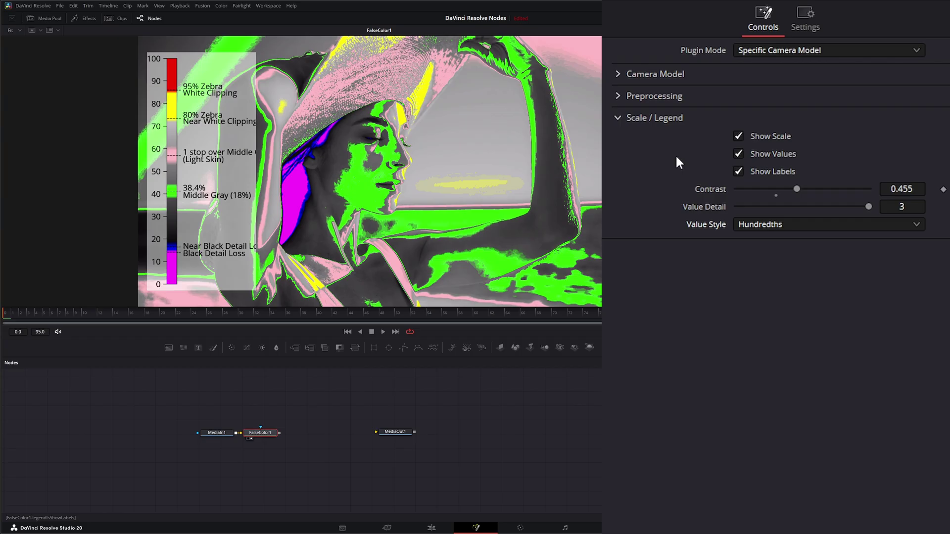
Re-expand the camera model settings, then play, stop and rewind the clip in false colour.
left_click(676, 73)
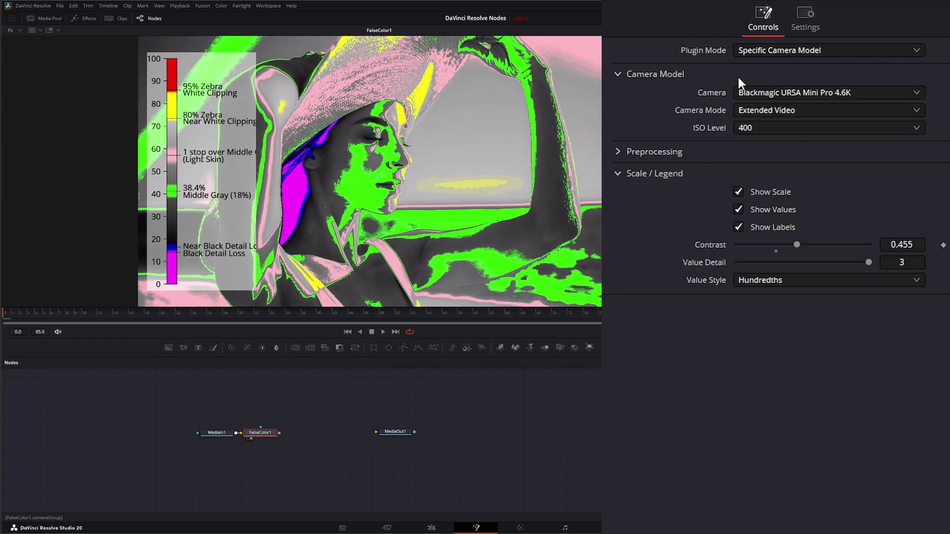
left_click(384, 332)
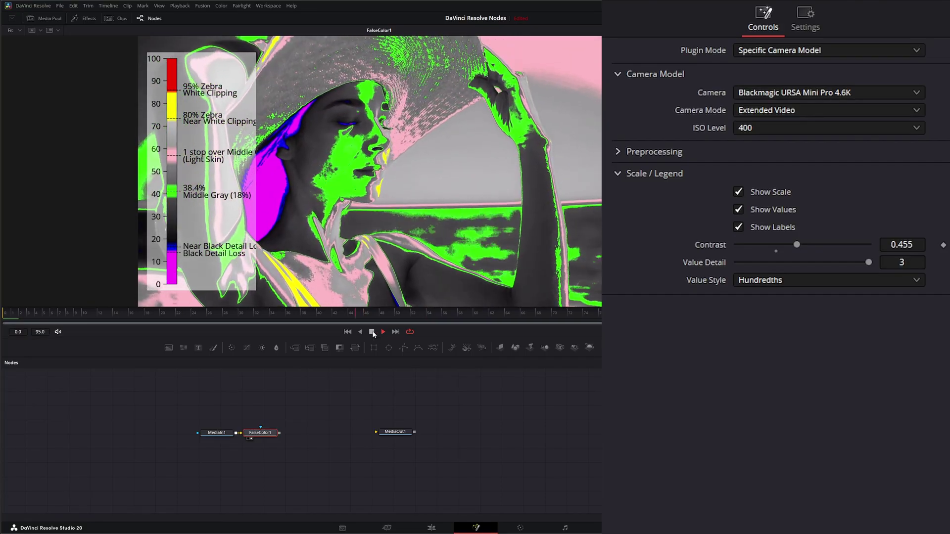
left_click(373, 332)
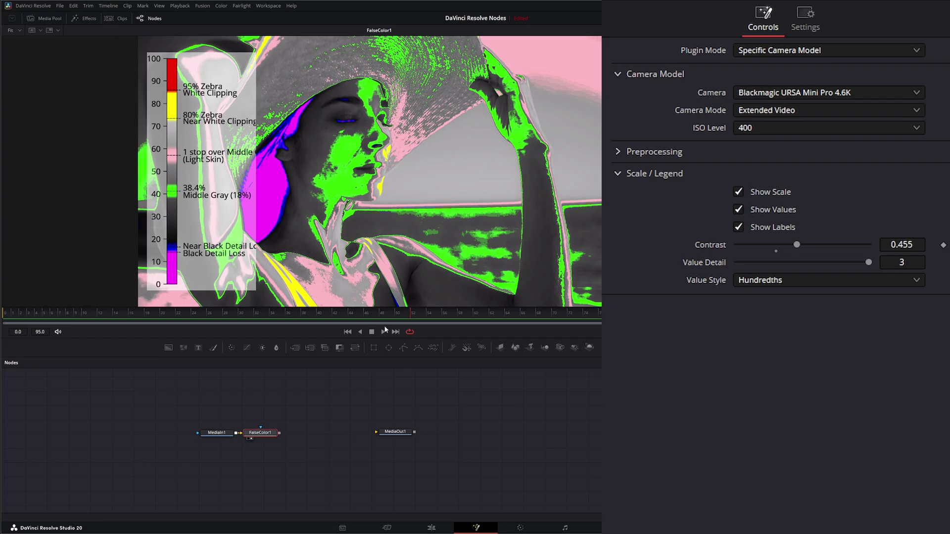
left_click(348, 332)
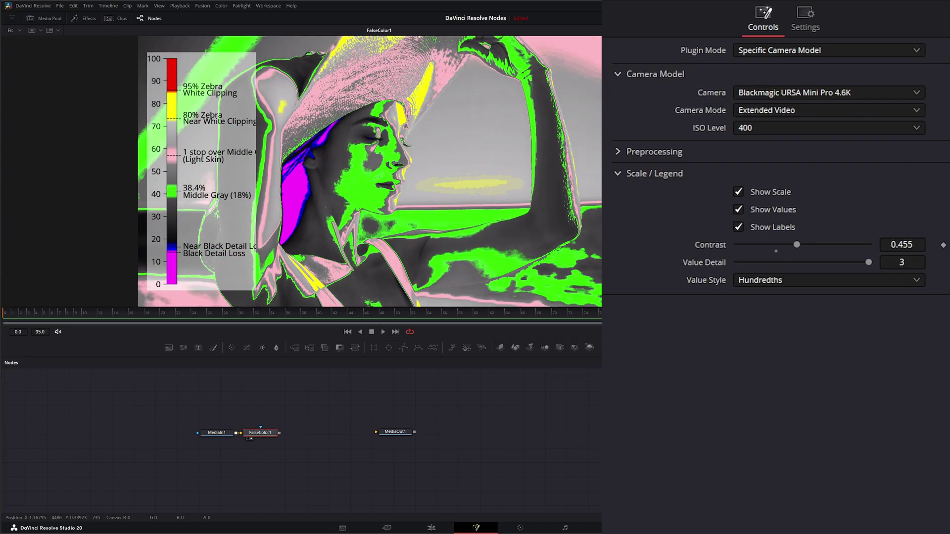
Switch the False Color plugin to Creative mode.
left_click(764, 49)
left_click(771, 69)
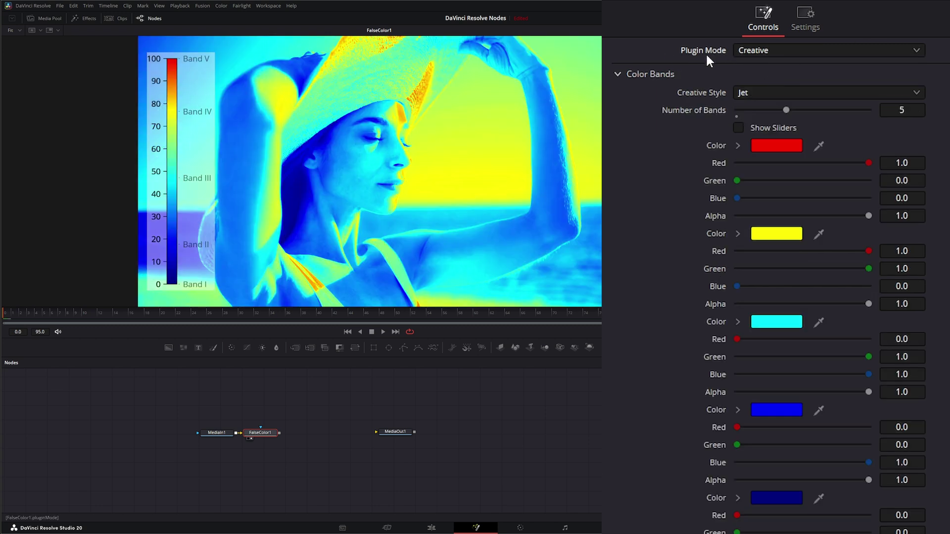
left_click(619, 72)
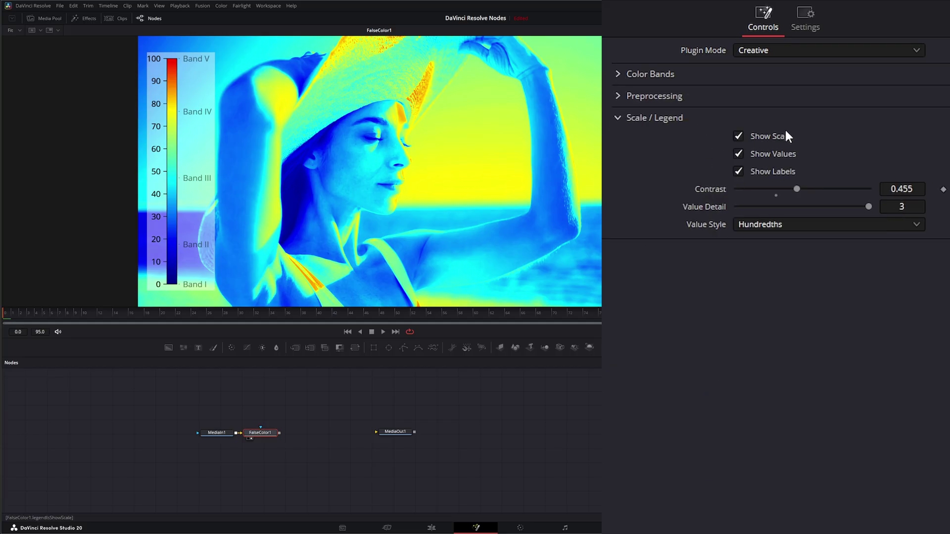
Toggle the legend scale and numbers, remove the band labels, and set legend contrast to 0.0.
left_click(737, 134)
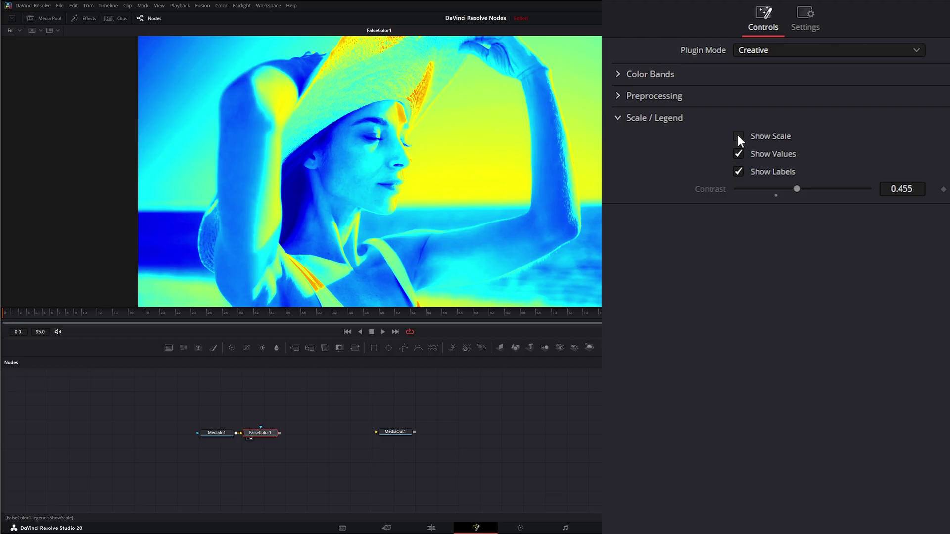
left_click(738, 133)
left_click(739, 150)
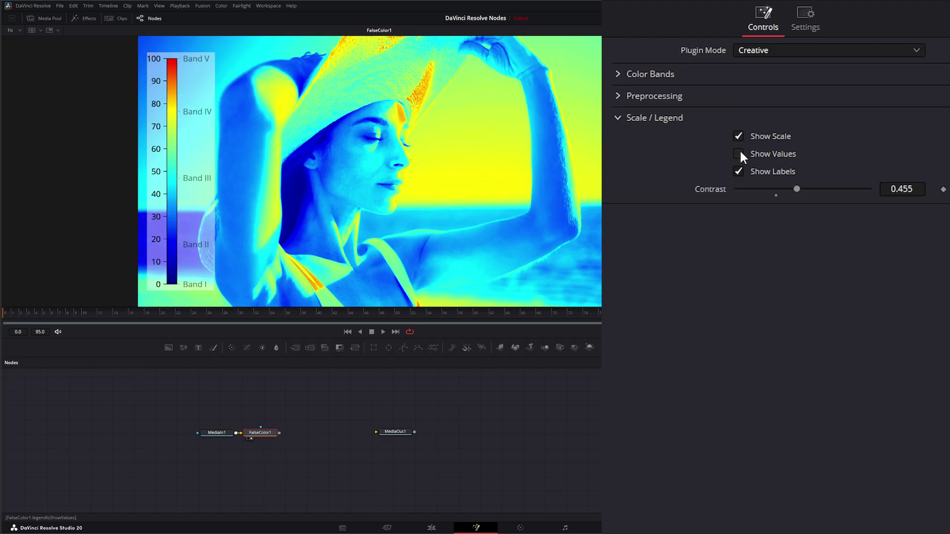
left_click(739, 150)
left_click(737, 171)
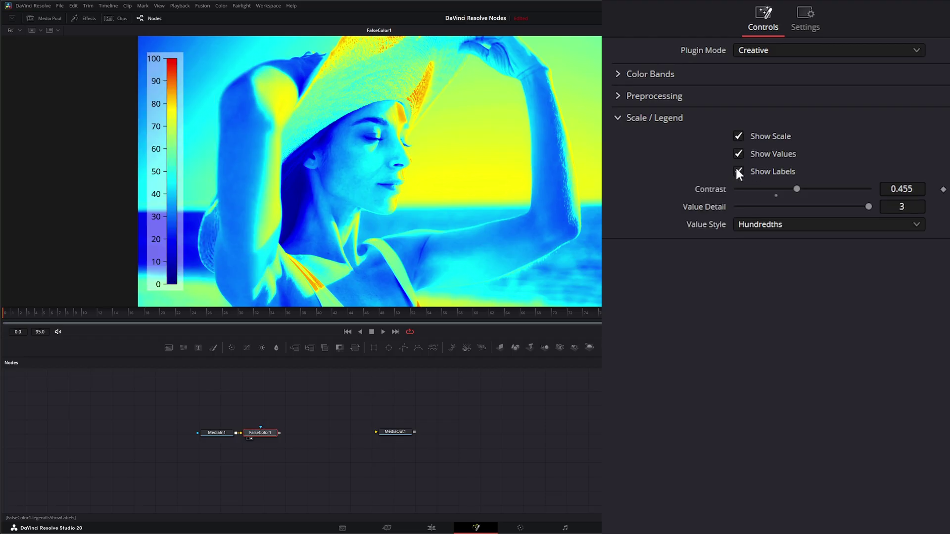
left_click_drag(798, 188, 735, 193)
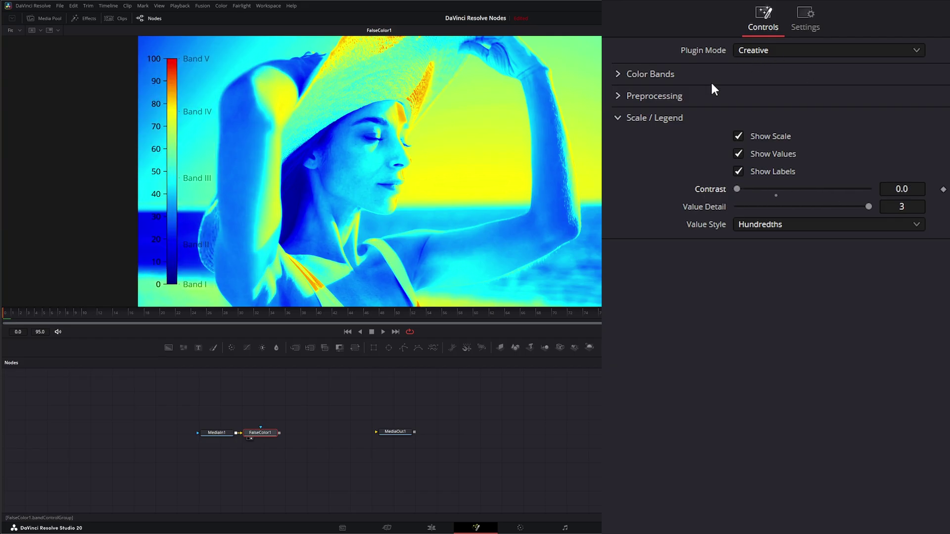
Leave the value style at Hundredths and expand the Preprocessing settings.
left_click(756, 225)
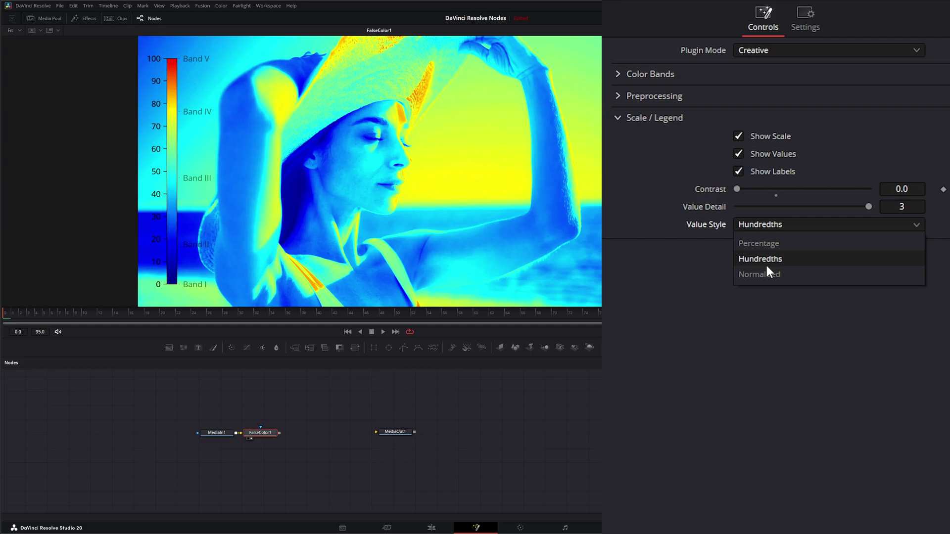
left_click(718, 151)
left_click(618, 98)
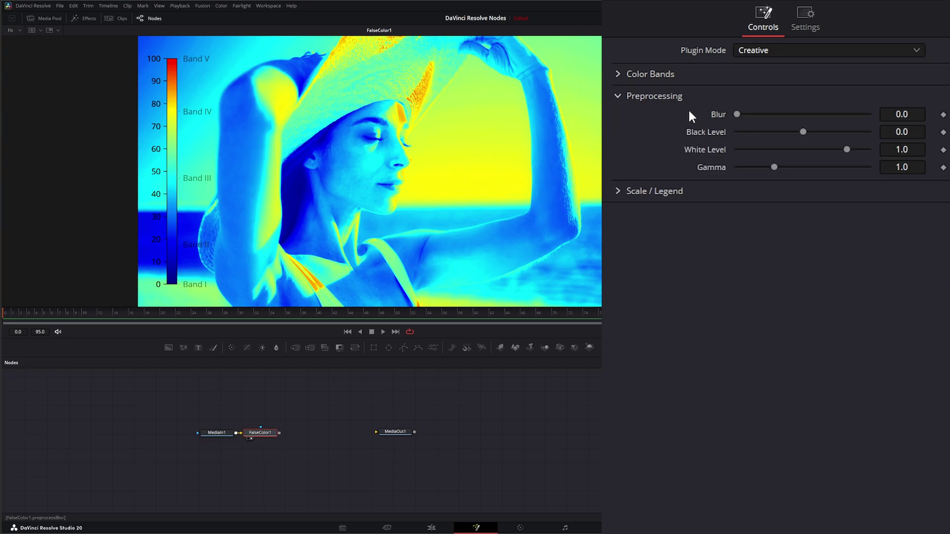
Hide the scale legend from the image and try the blur and black-level sliders.
left_click(617, 191)
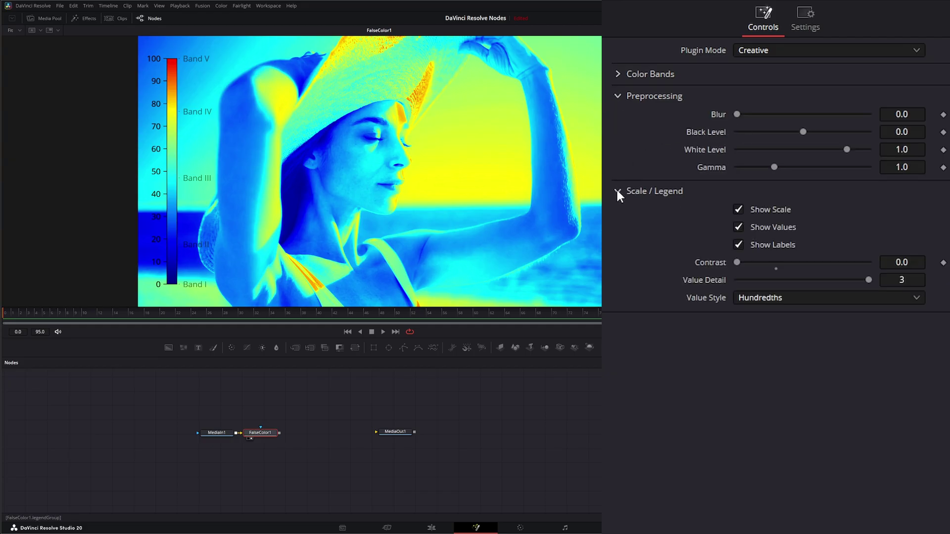
left_click(738, 210)
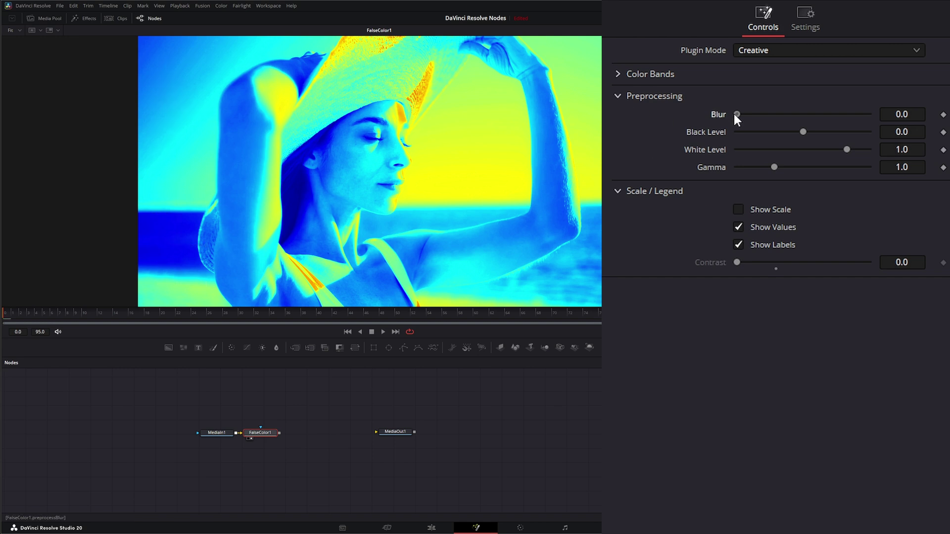
left_click_drag(736, 115, 699, 120)
left_click_drag(800, 129, 843, 147)
Try a gamma change, reset gamma, white and black levels to defaults, then show Color Bands.
mouse_move(774, 167)
left_mouse_down()
mouse_move(763, 168)
mouse_move(805, 167)
mouse_move(773, 168)
left_mouse_up()
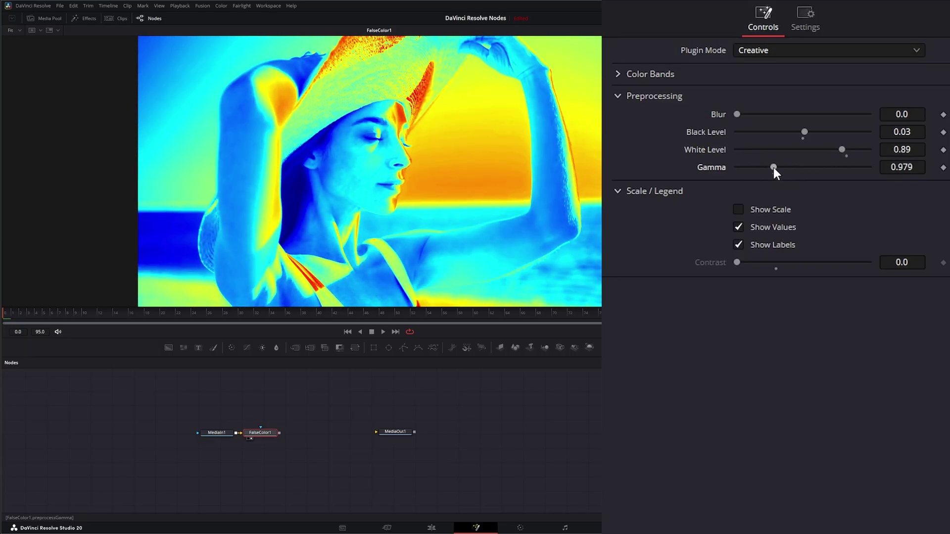
double_click(715, 166)
double_click(712, 151)
double_click(708, 135)
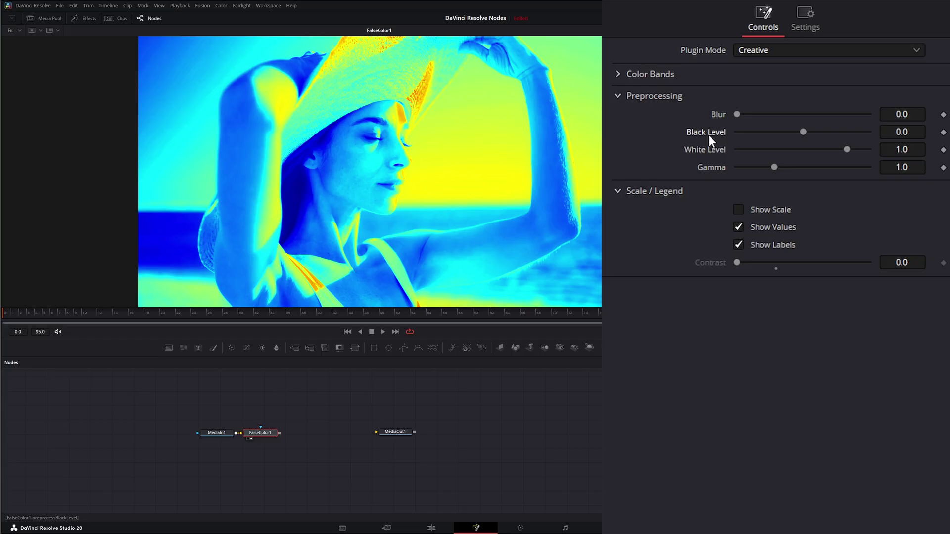
left_click(619, 95)
left_click(617, 75)
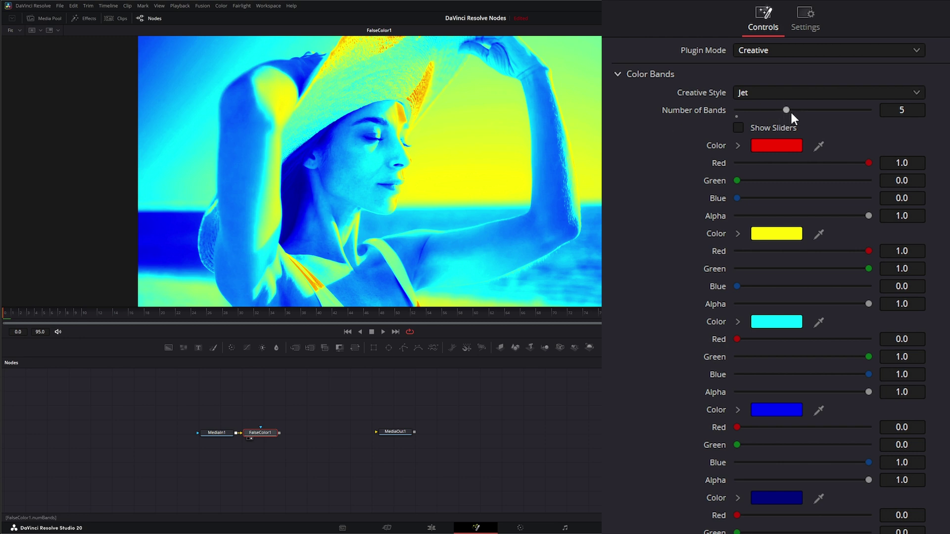
Reduce to 4 colour bands, recolouring the first band purple and the second yellow-green.
mouse_move(788, 109)
left_mouse_down()
mouse_move(862, 108)
mouse_move(772, 117)
mouse_move(881, 114)
mouse_move(755, 112)
mouse_move(861, 111)
mouse_move(770, 111)
left_mouse_up()
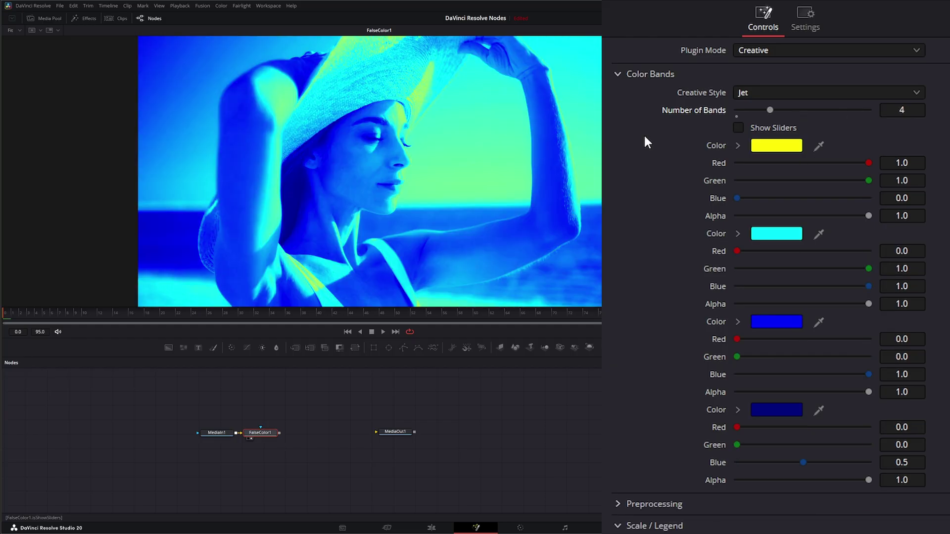
left_click(775, 146)
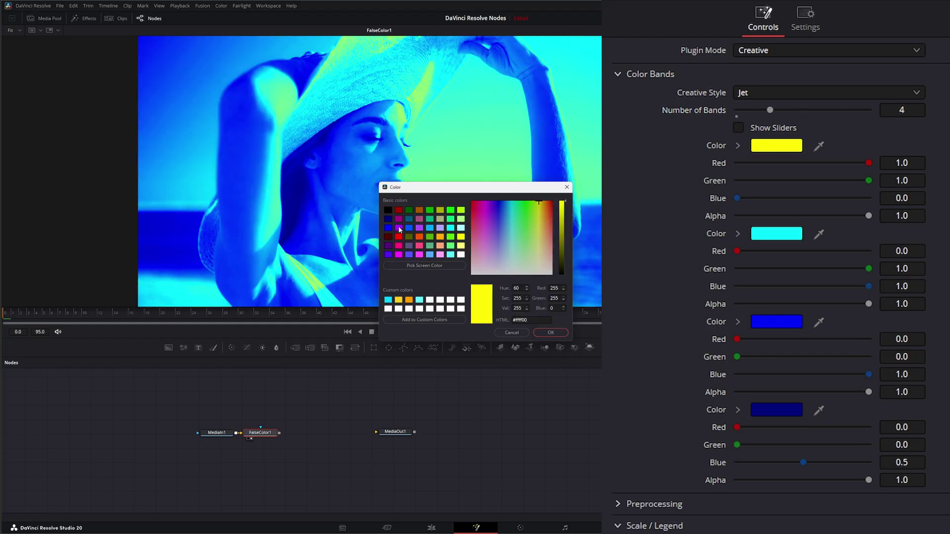
left_click(399, 228)
left_click(560, 333)
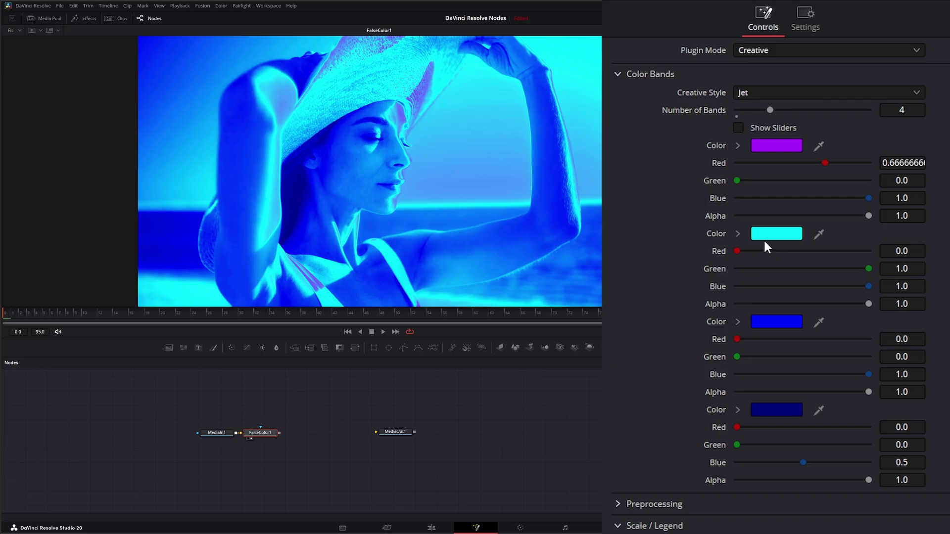
left_click(781, 237)
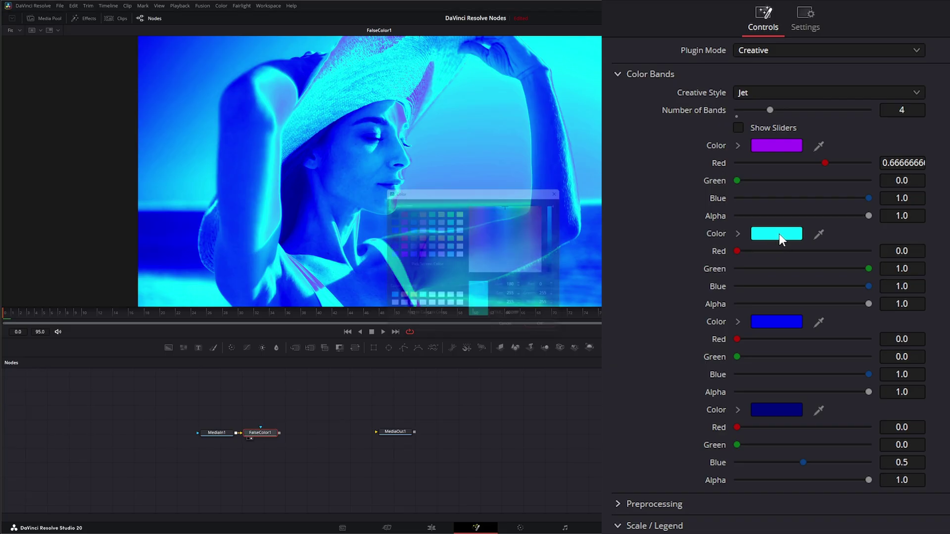
left_click(460, 210)
left_click(559, 334)
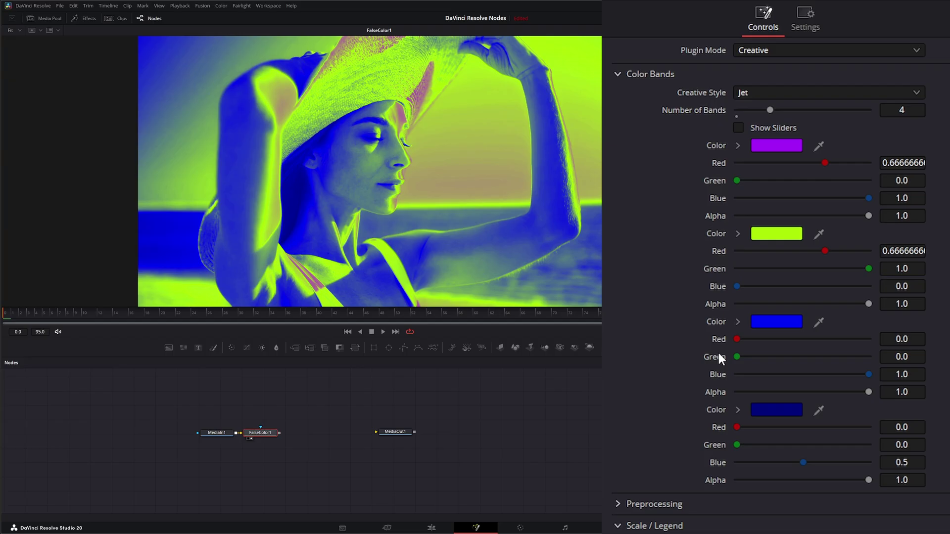
Drag the band range sliders down so boundaries sit at 65.0, 28.3–23.5 and 11.8.
left_click(739, 128)
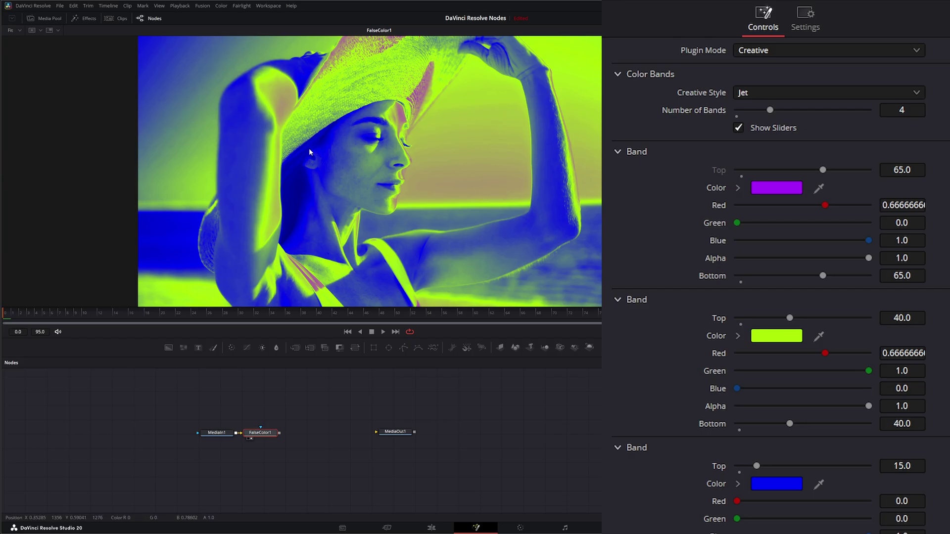
mouse_move(789, 318)
left_mouse_down()
mouse_move(768, 319)
mouse_move(797, 316)
mouse_move(757, 318)
mouse_move(800, 314)
mouse_move(774, 318)
left_mouse_up()
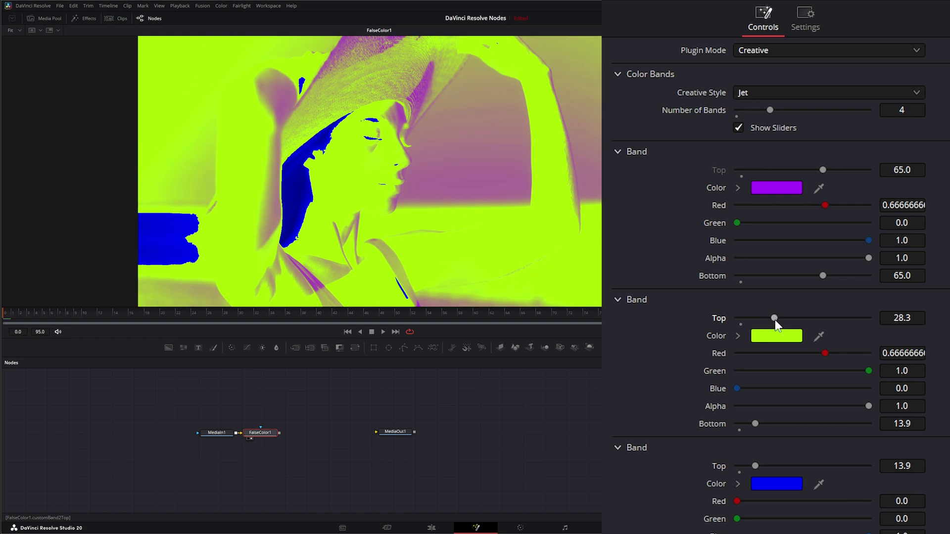
mouse_move(755, 466)
left_mouse_down()
mouse_move(768, 466)
mouse_move(753, 466)
left_mouse_up()
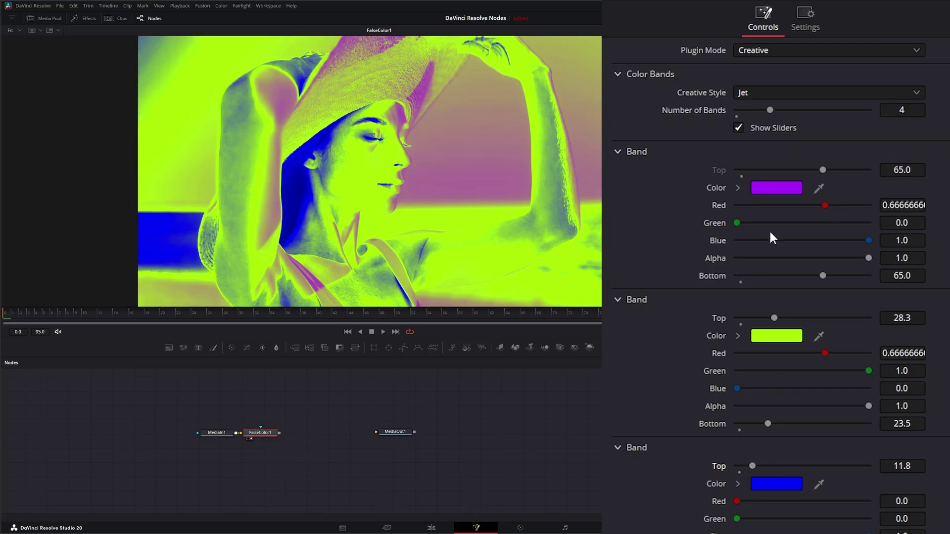
left_click(736, 127)
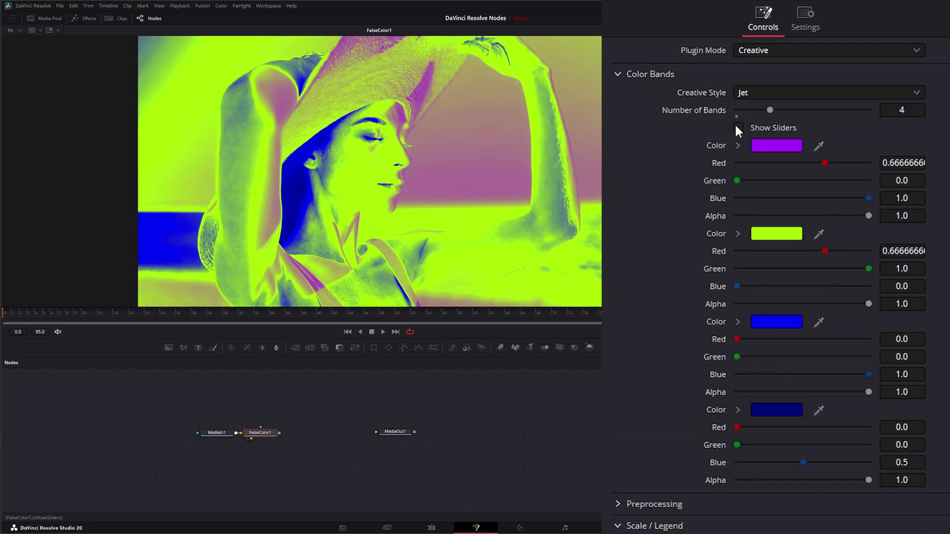
Preview the Exposure Guide, Low High Clip and 5 Bands creative style presets.
left_click(762, 92)
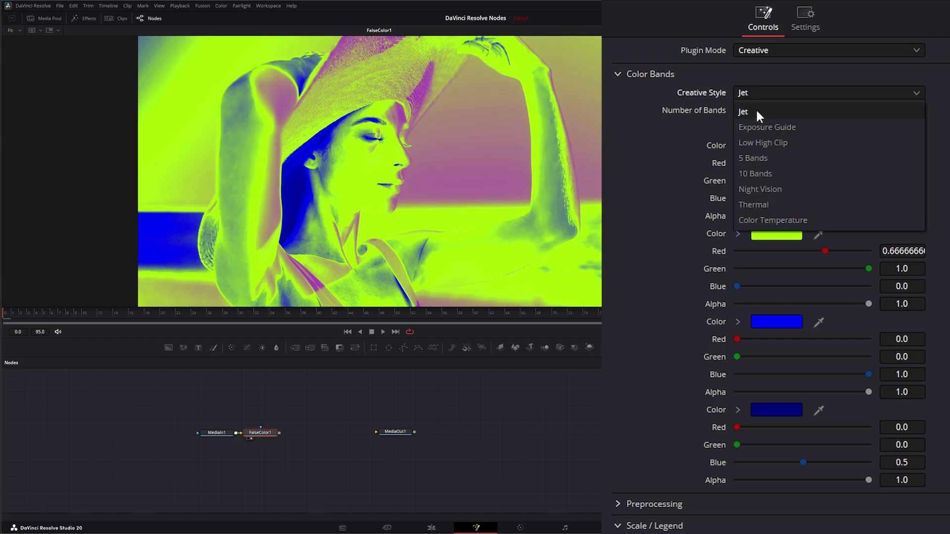
left_click(770, 127)
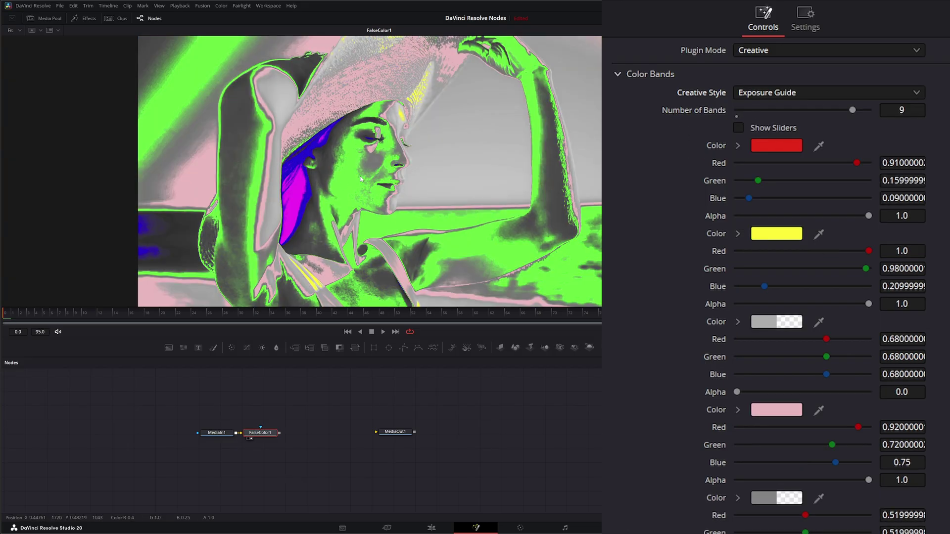
left_click(761, 94)
left_click(777, 144)
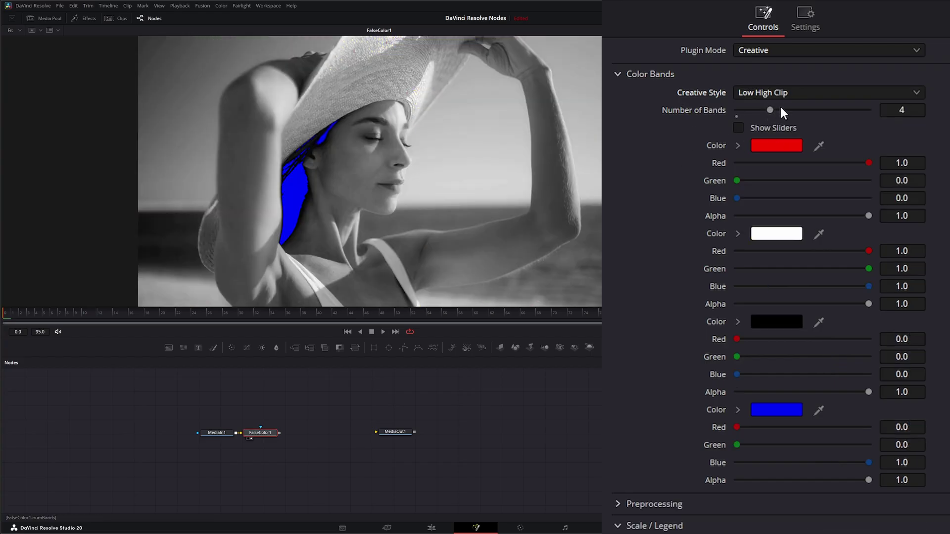
mouse_move(772, 109)
left_mouse_down()
mouse_move(816, 108)
mouse_move(781, 111)
left_mouse_up()
left_click(750, 90)
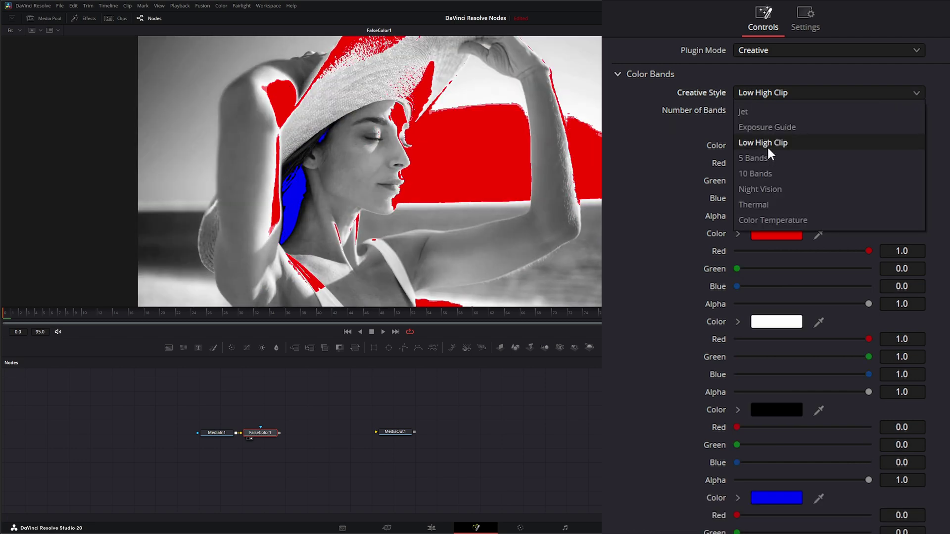
left_click(765, 154)
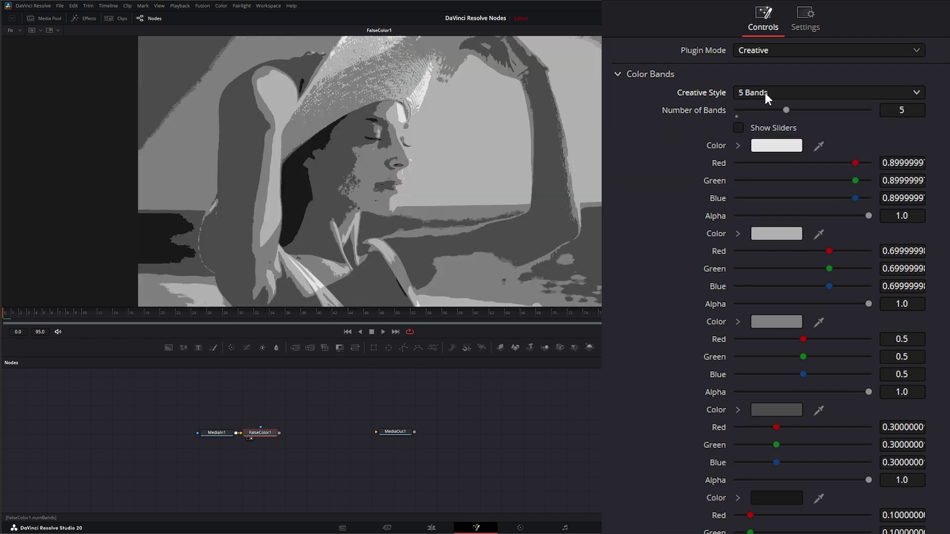
Try the 10 Bands, Night Vision and Thermal presets, then settle on Color Temperature.
left_click(765, 93)
left_click(776, 171)
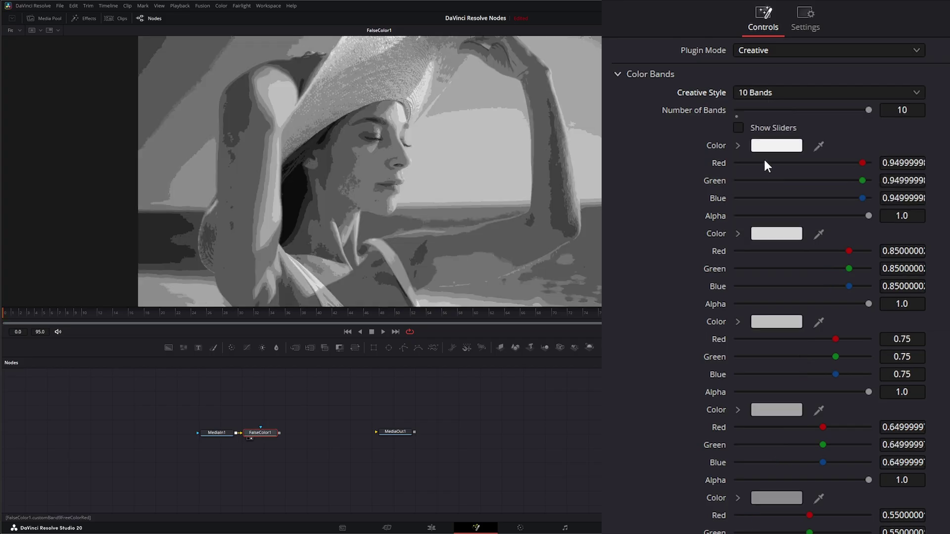
left_click(767, 91)
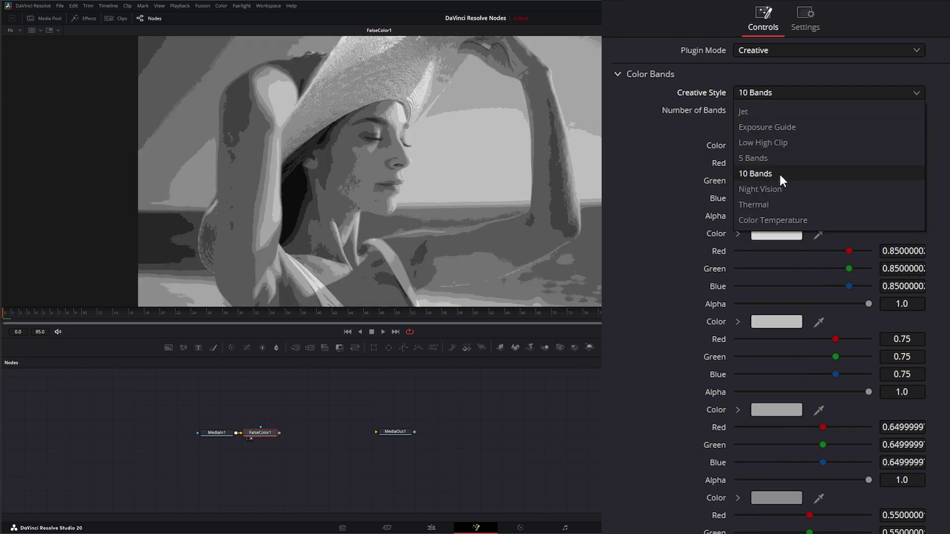
left_click(780, 189)
left_click(761, 93)
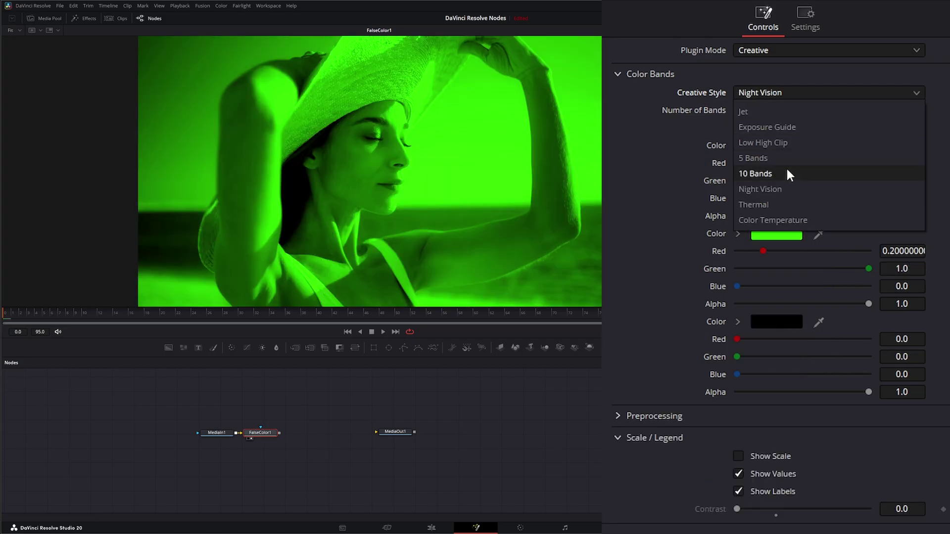
left_click(776, 203)
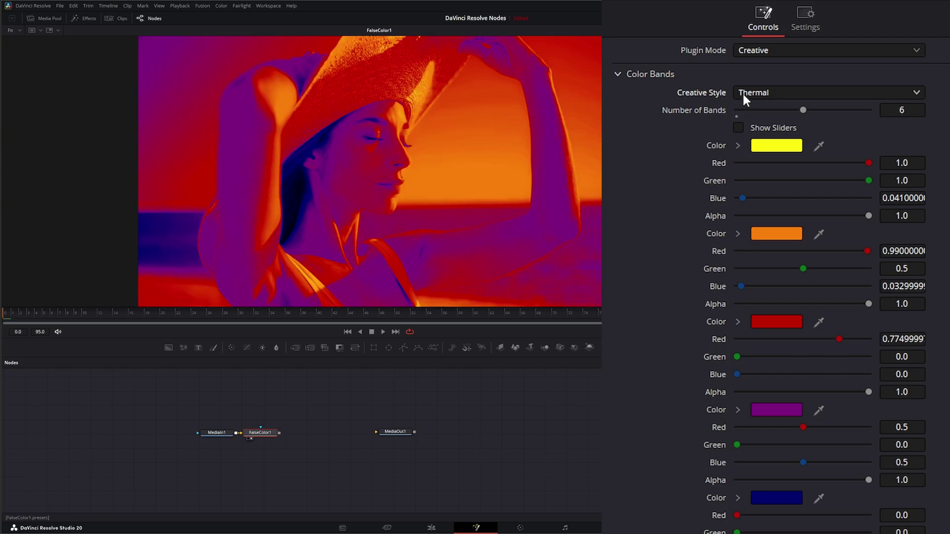
left_click(742, 93)
left_click(776, 221)
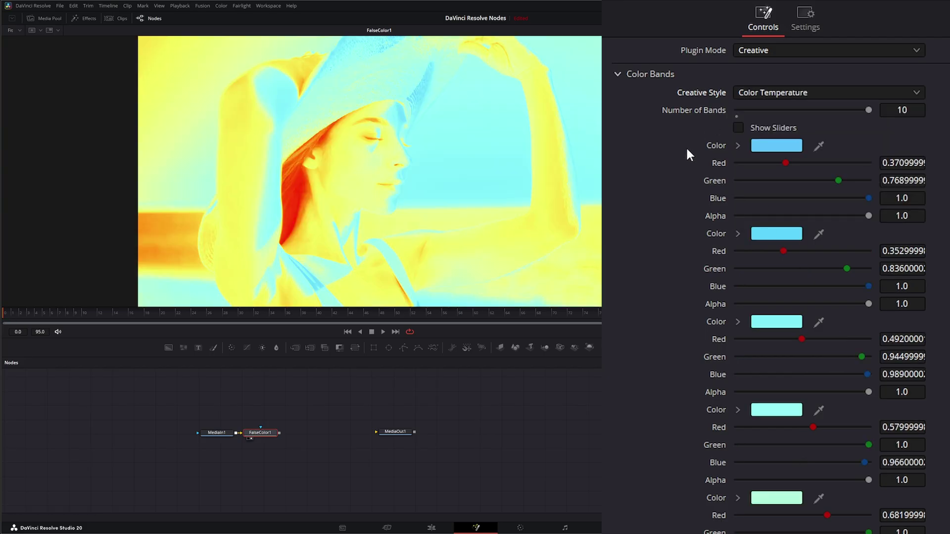
Give the Color Temperature look a 0.305 preprocessing blur and 1.907 gamma, then play the clip.
left_click(617, 74)
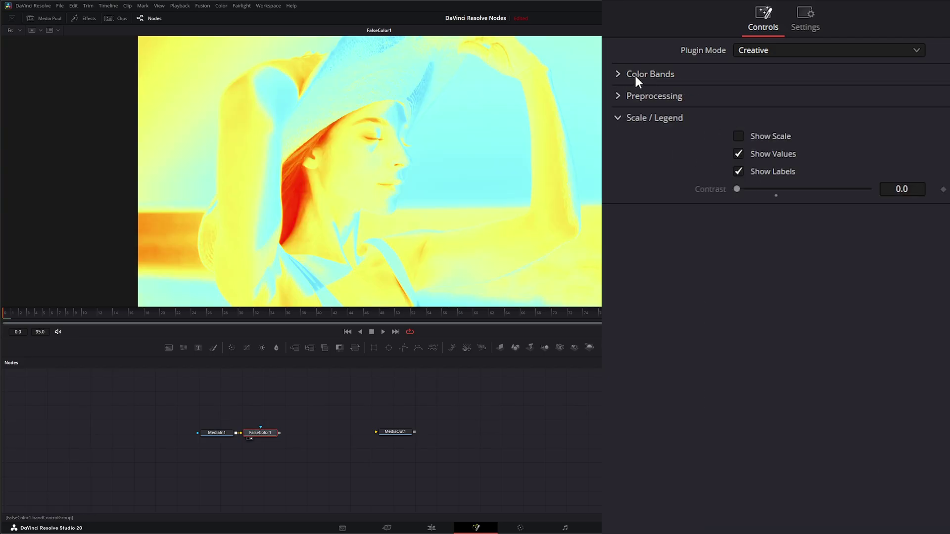
left_click(617, 74)
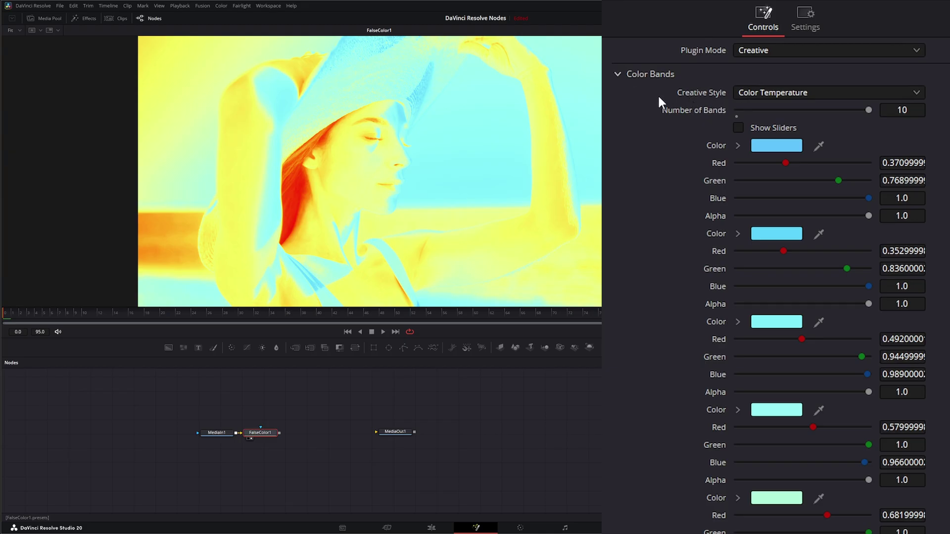
left_click(617, 74)
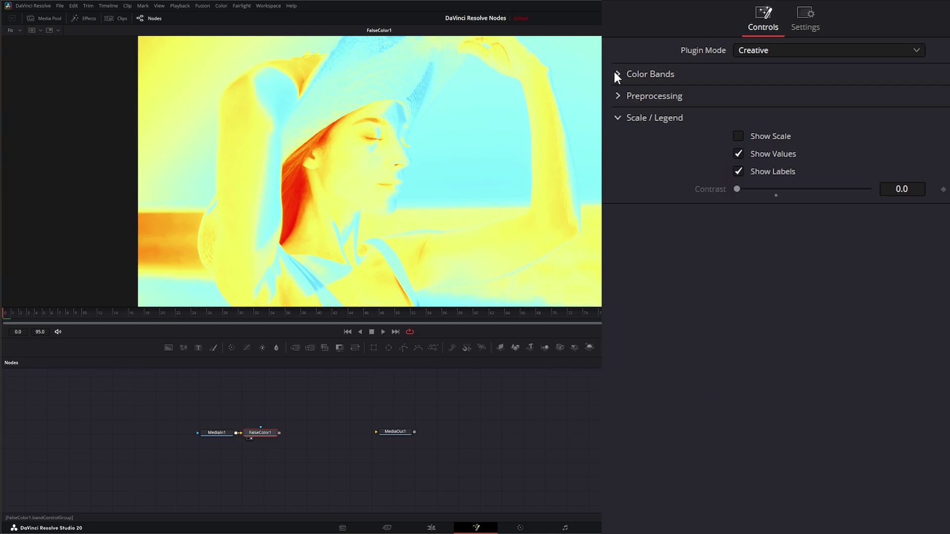
left_click(617, 95)
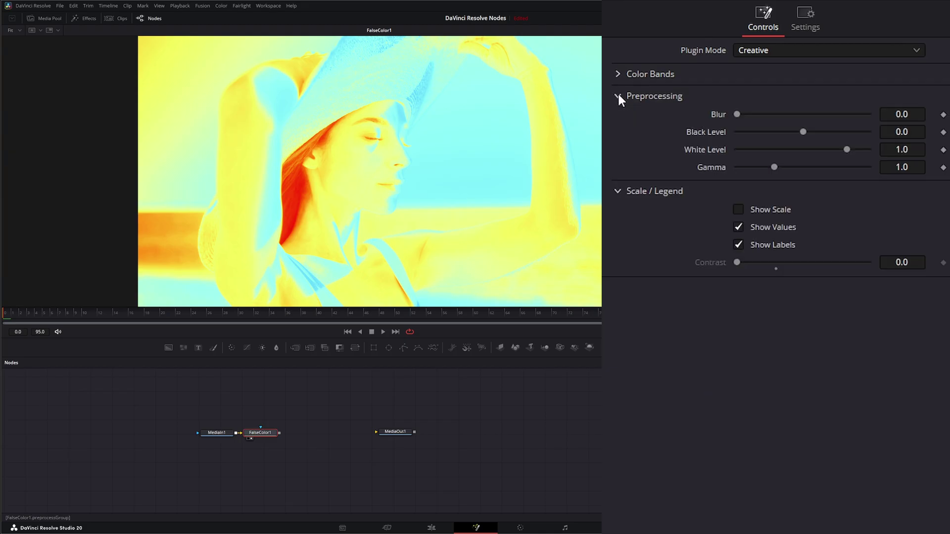
left_click_drag(740, 114, 767, 113)
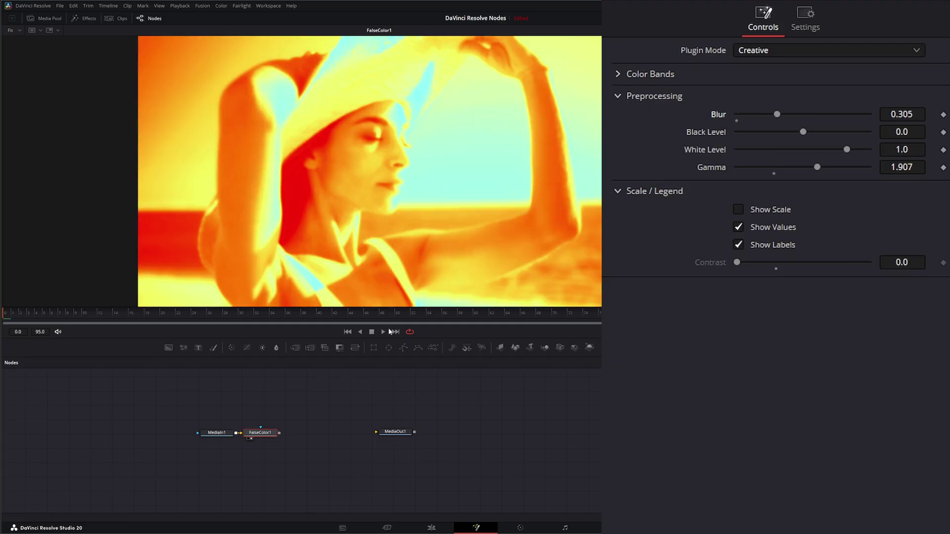
left_click(383, 332)
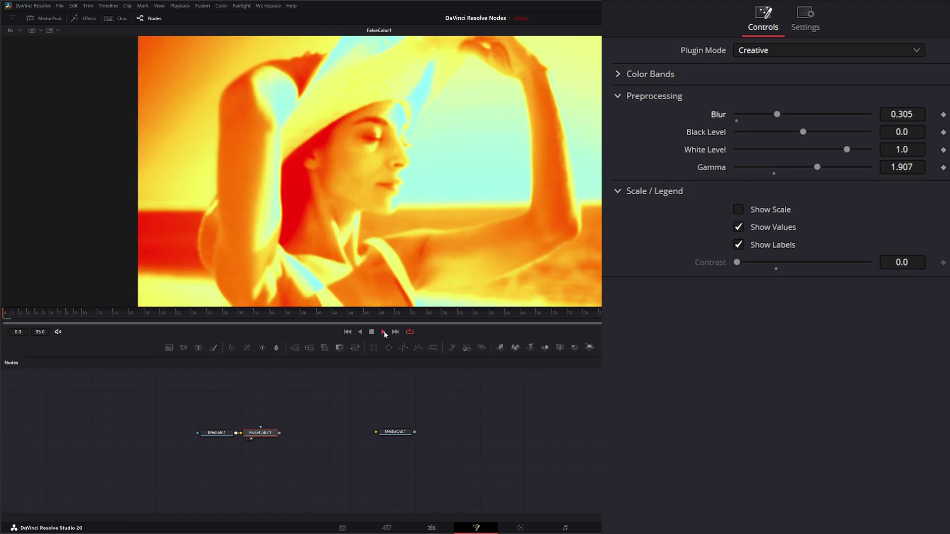